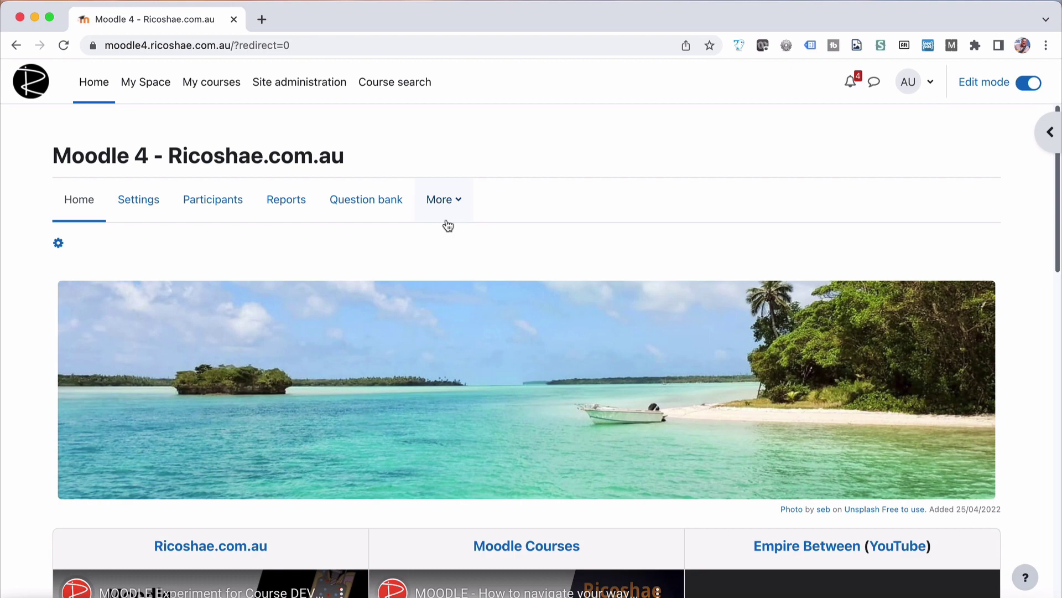
Step: Search Site administration for 'enrolment' settings and scroll to Manage enrol plugins
left_click(315, 82)
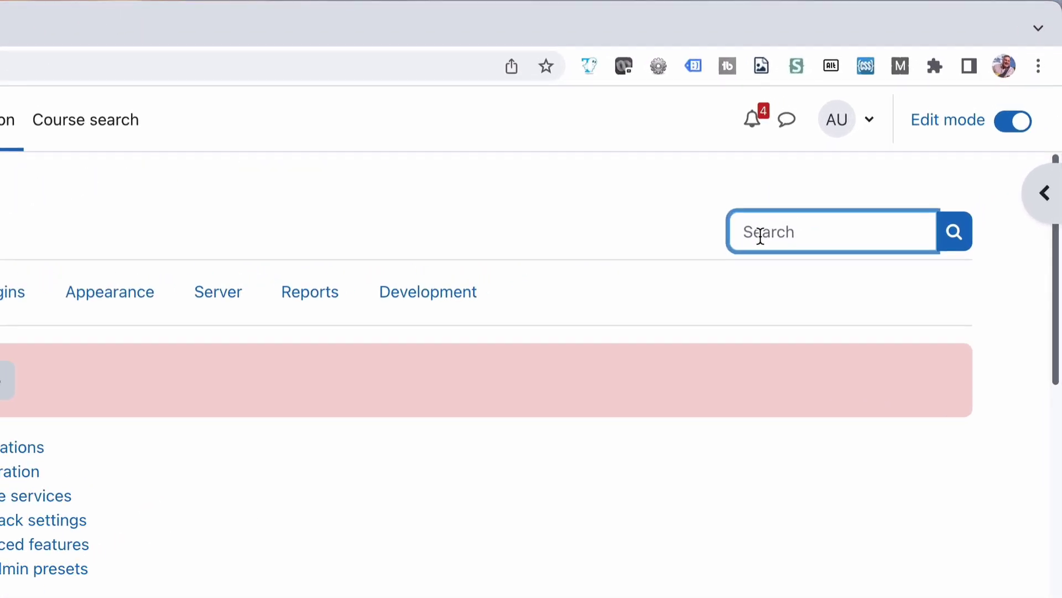
type("enrolme")
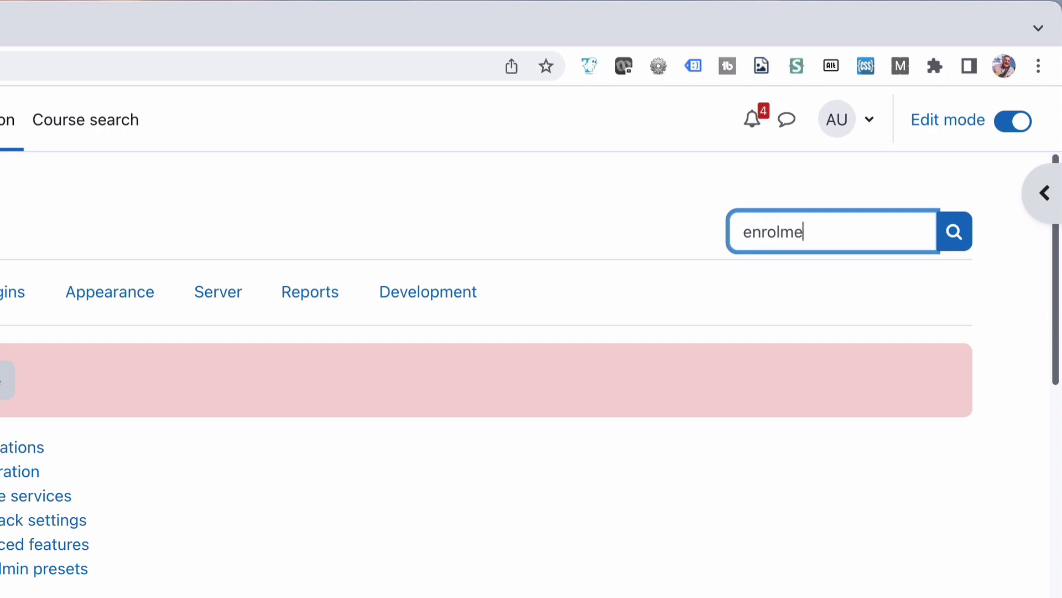
type("nt")
key("Return")
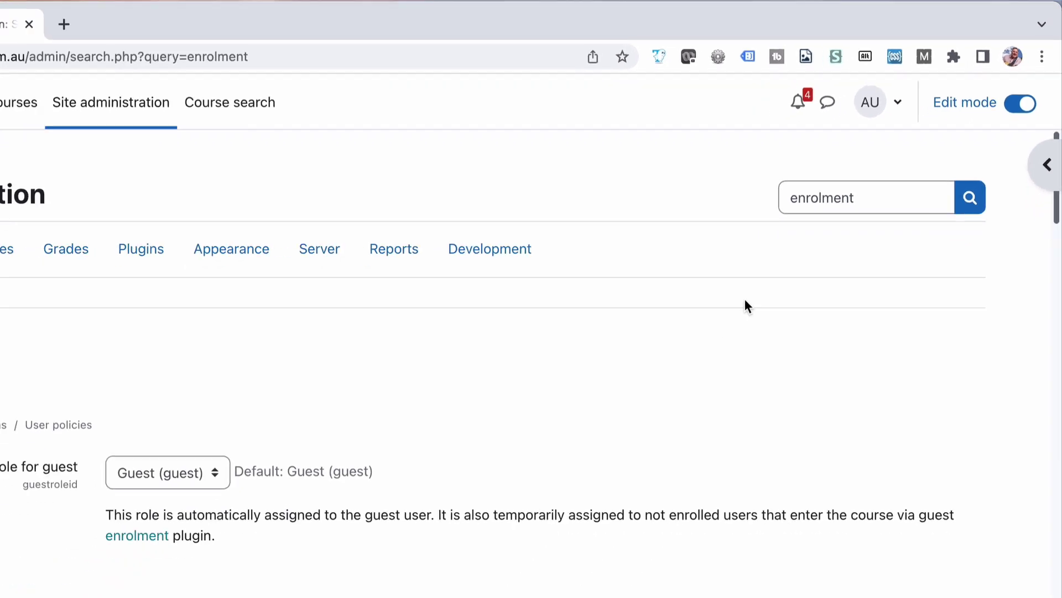
scroll(289, 271, "down", 10)
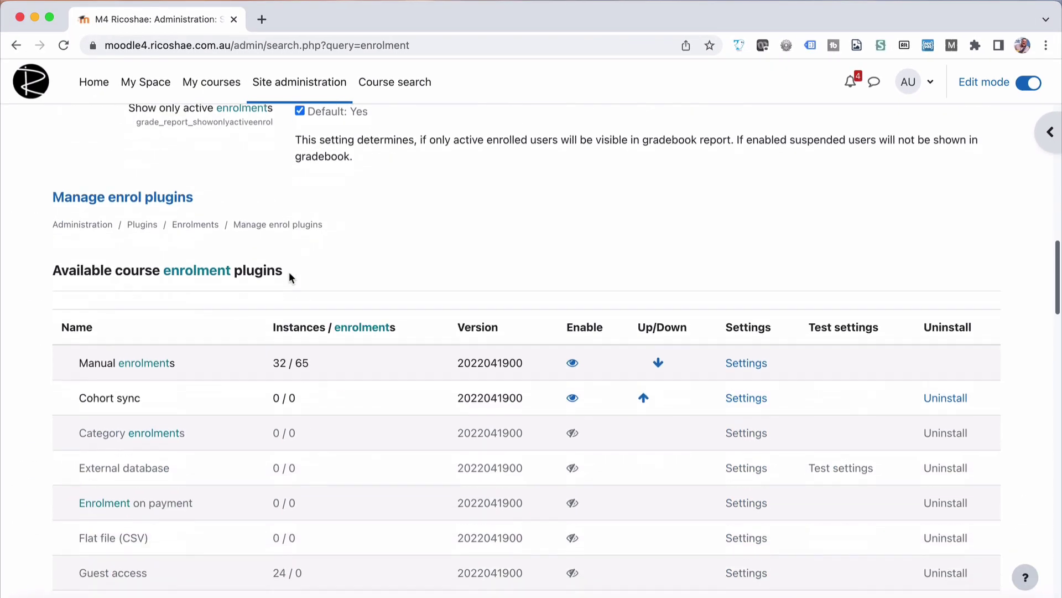
scroll(288, 272, "down", 3)
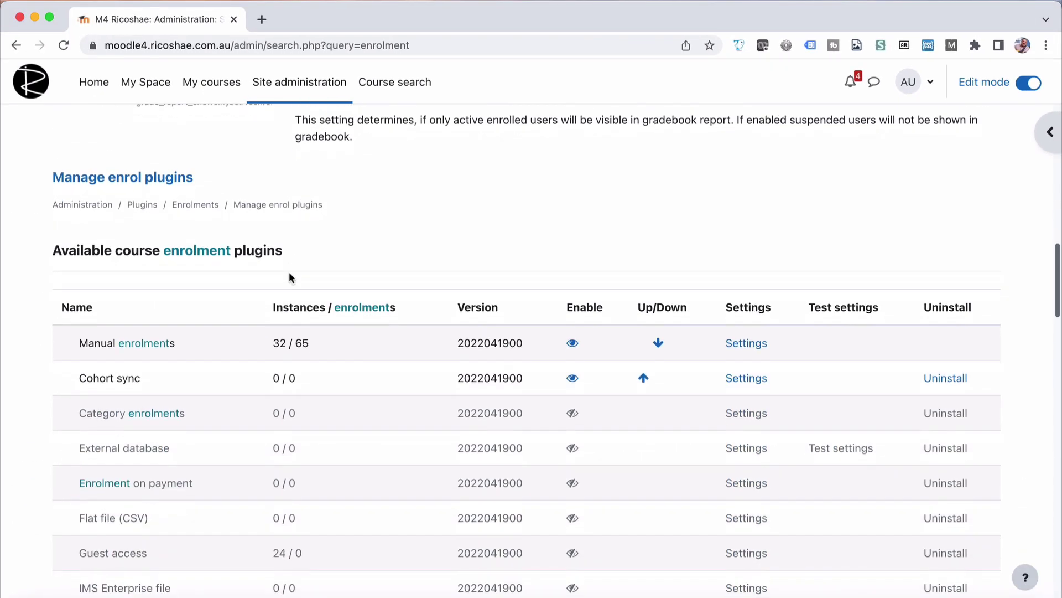
scroll(289, 273, "down", 4)
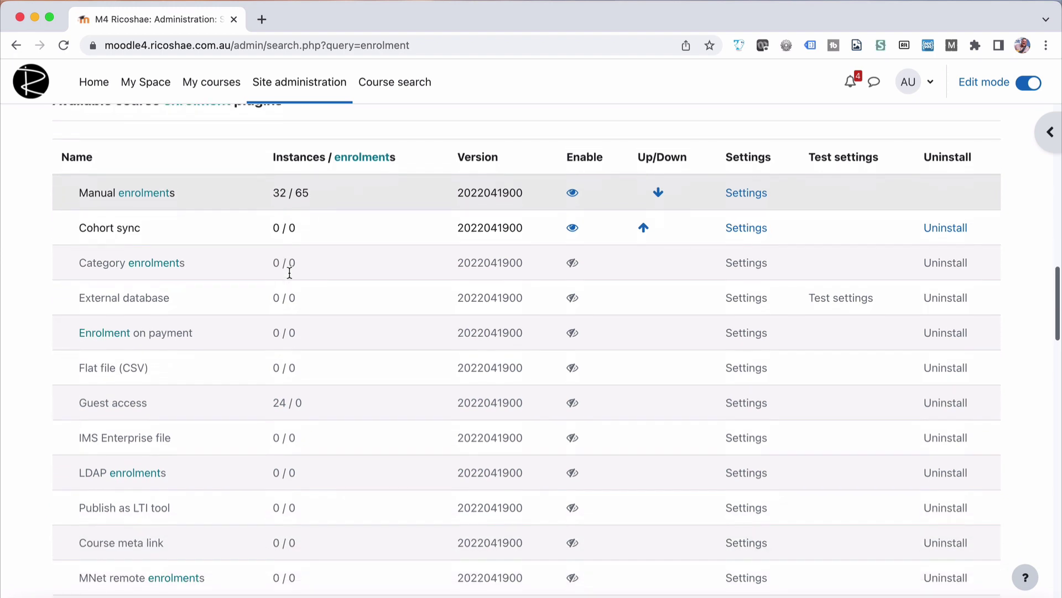
scroll(289, 271, "down", 7)
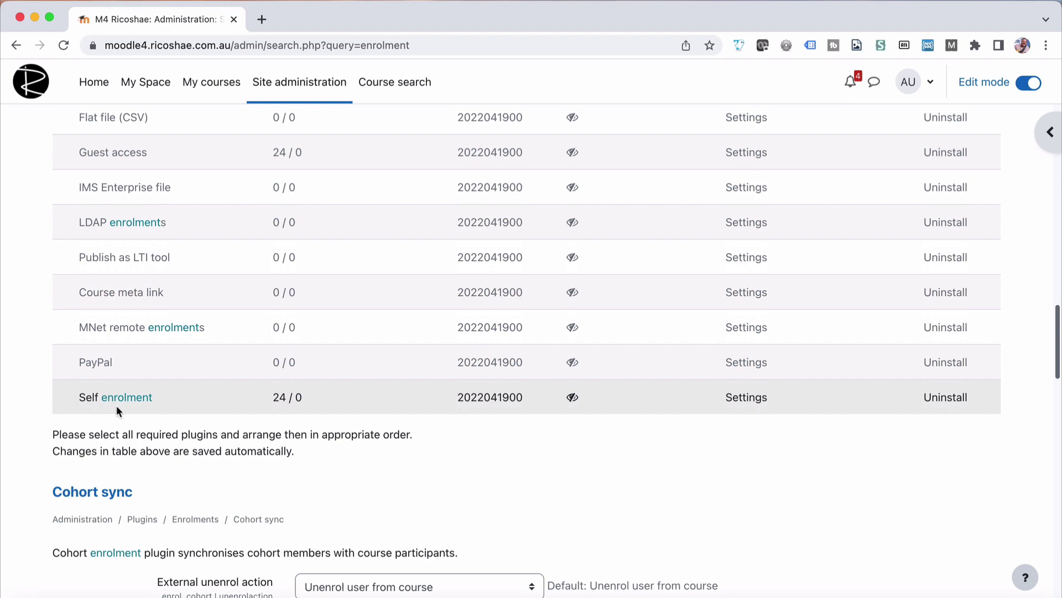
Step: Enable the Self enrolment plugin and open its Settings page
left_click(573, 398)
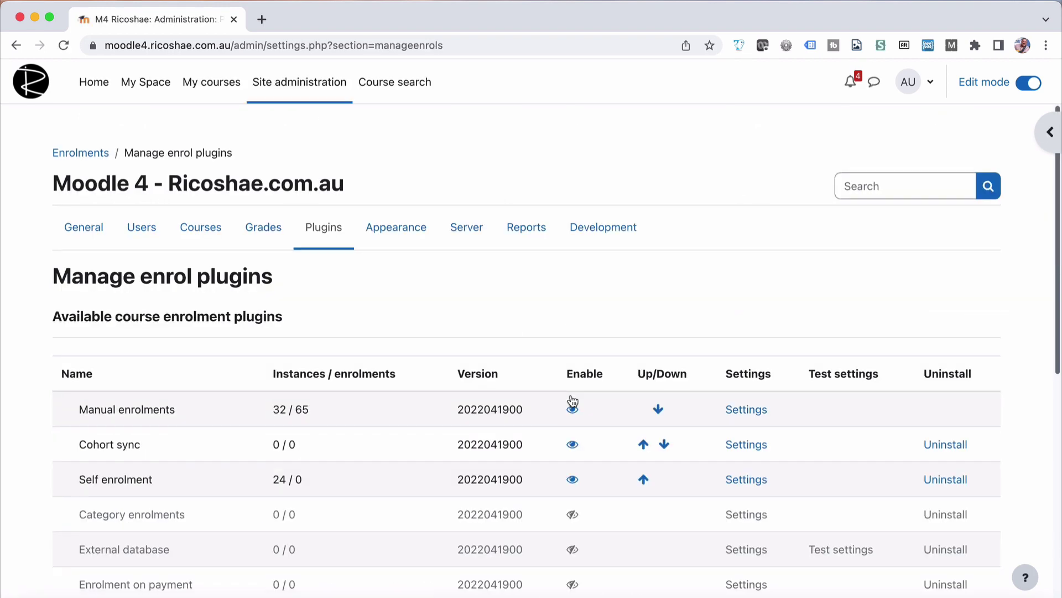
scroll(572, 399, "down", 8)
scroll(570, 404, "up", 6)
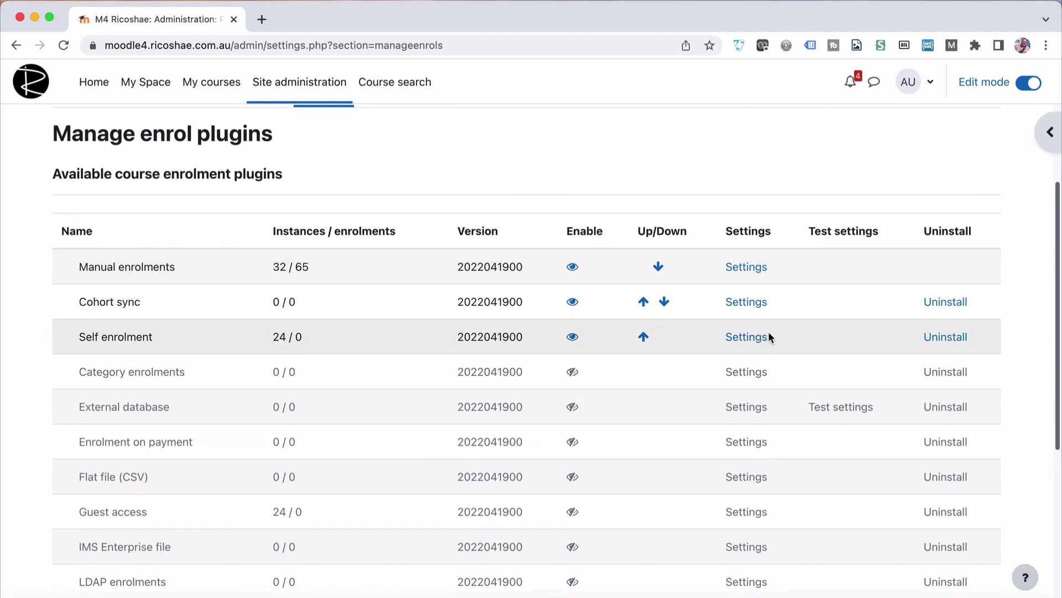
left_click(768, 334)
Step: Review the Self enrolment options, leaving Default role assignment set to Student
scroll(98, 423, "down", 3)
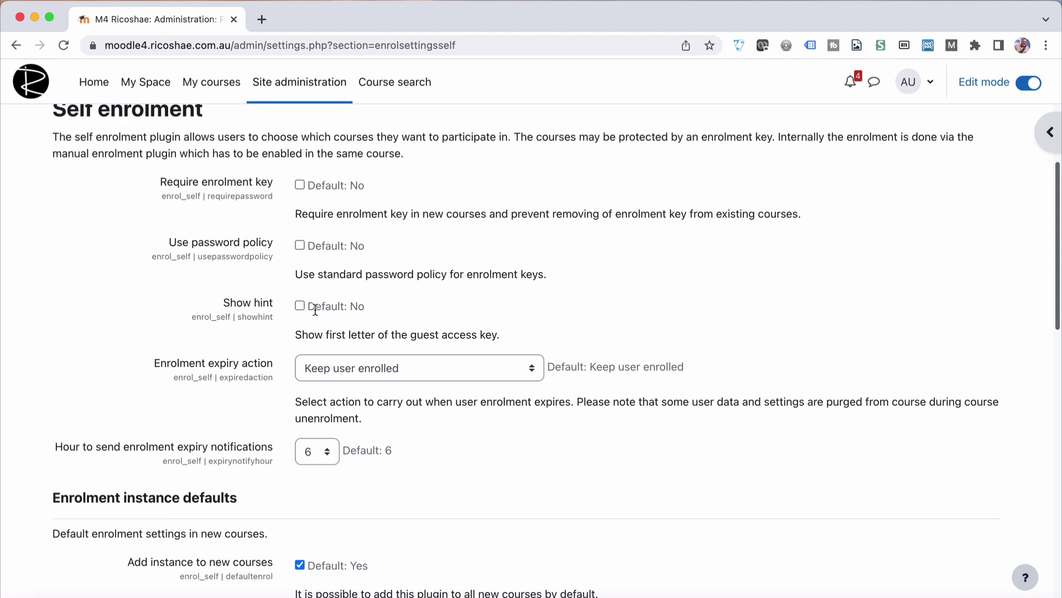
scroll(123, 359, "down", 2)
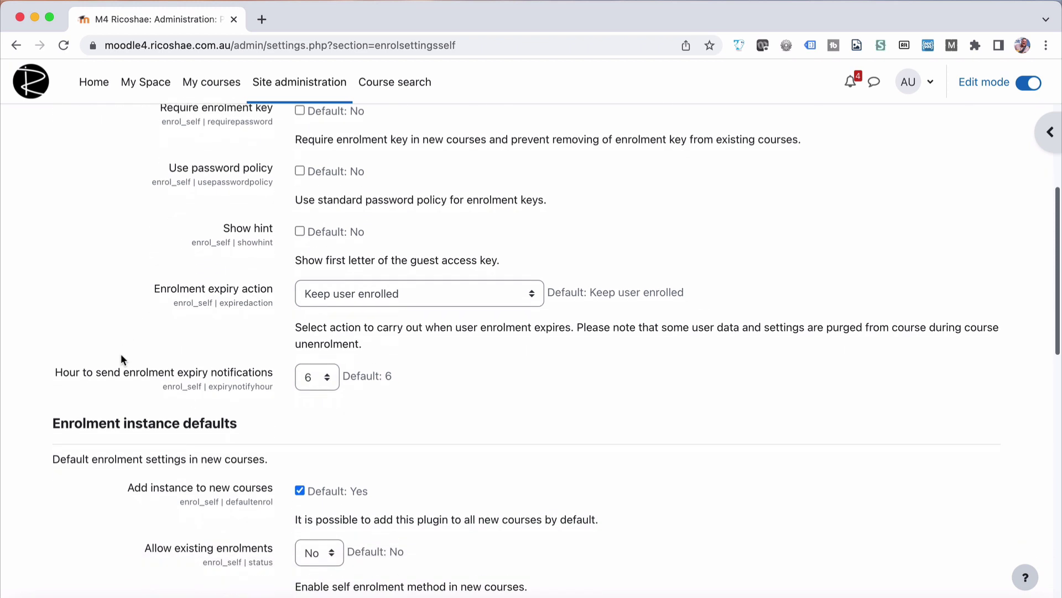
scroll(120, 355, "down", 5)
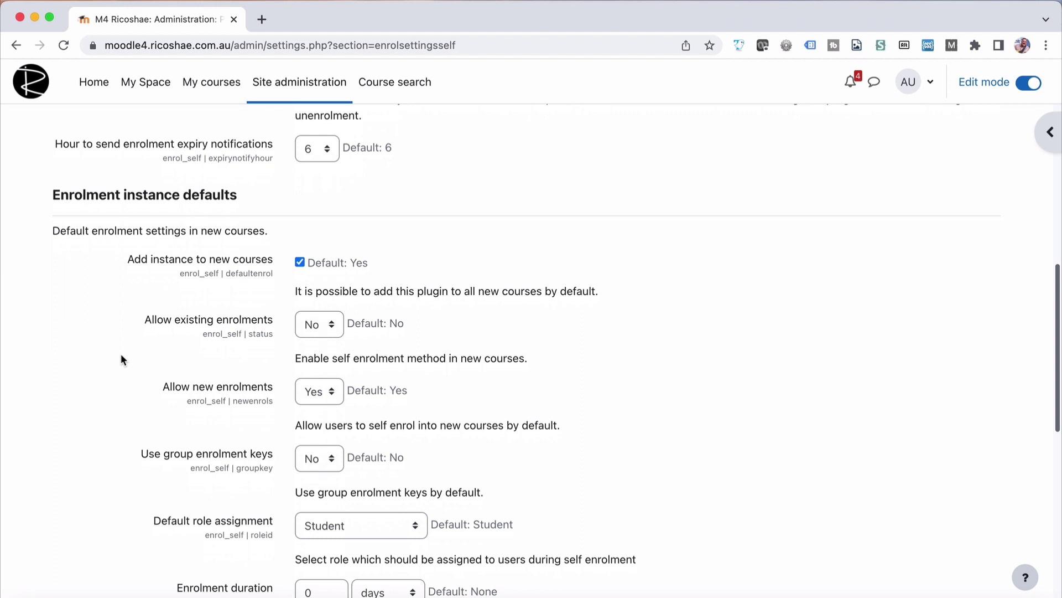
scroll(123, 360, "down", 1)
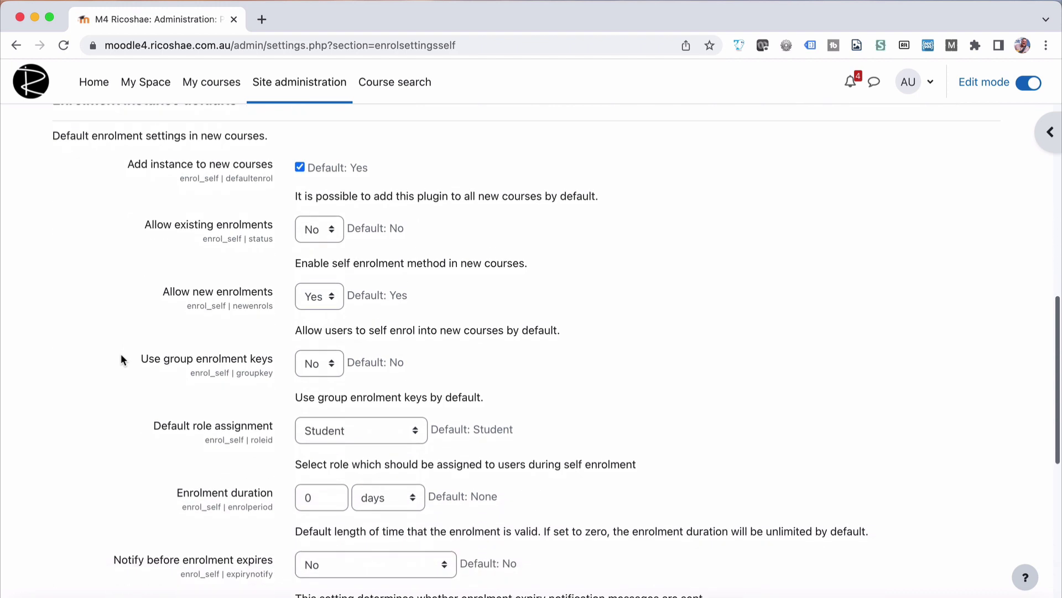
scroll(123, 359, "down", 3)
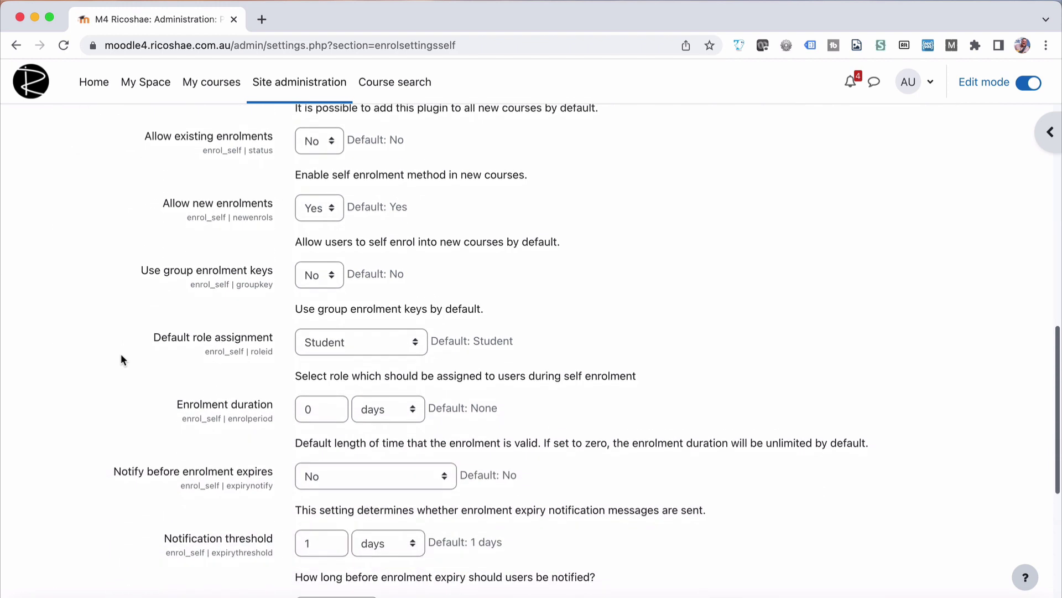
scroll(120, 359, "down", 5)
scroll(121, 358, "up", 2)
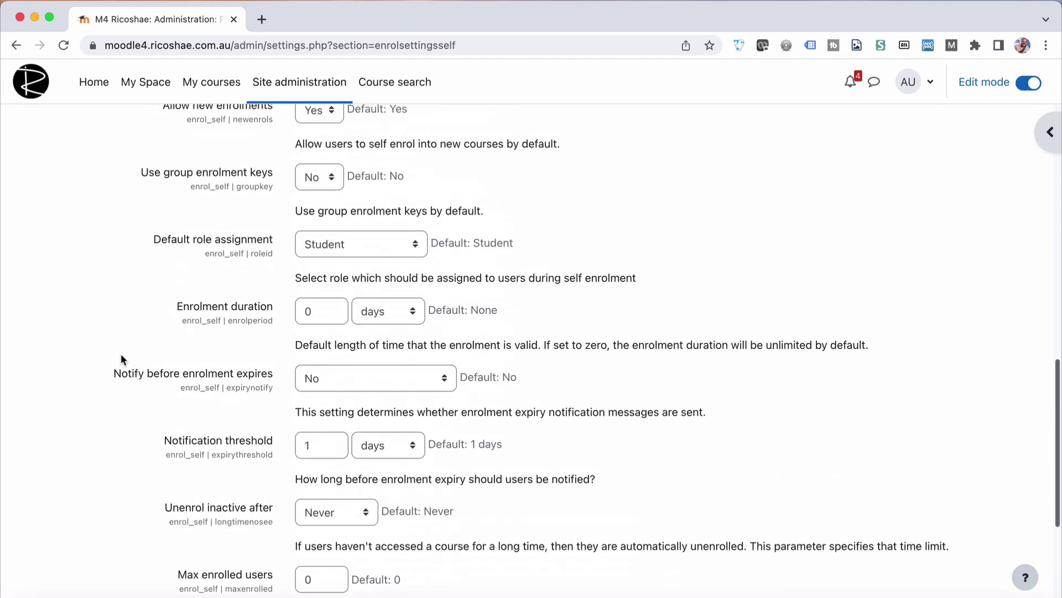
left_click(323, 246)
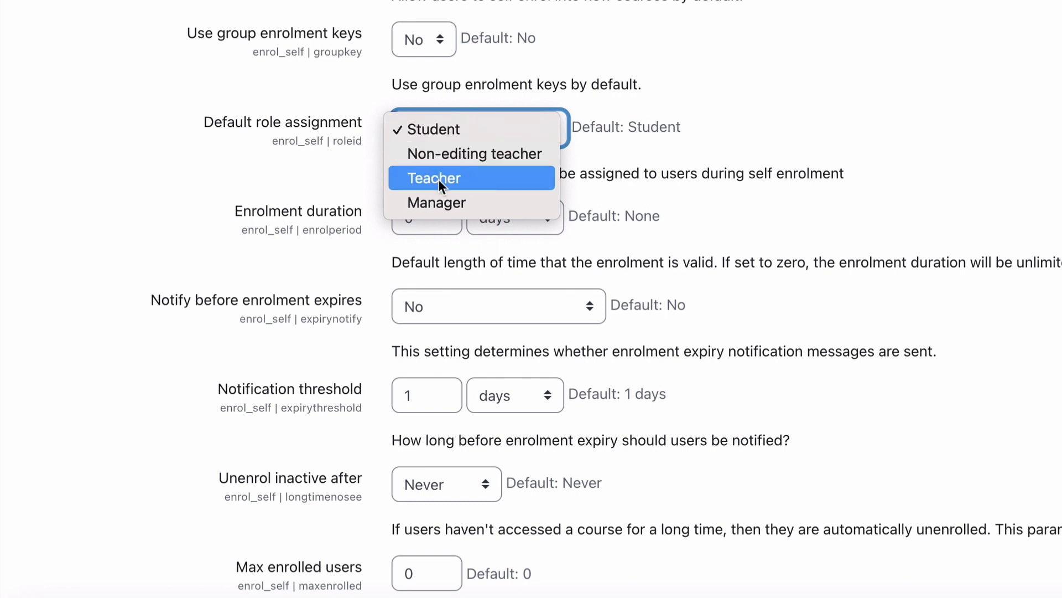
left_click(105, 115)
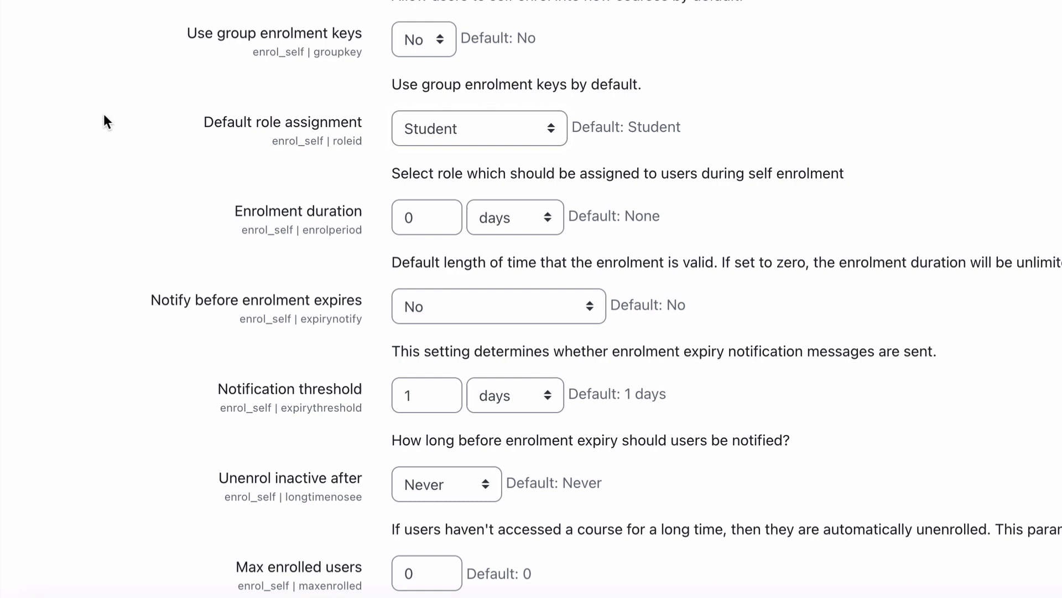
scroll(104, 115, "down", 6)
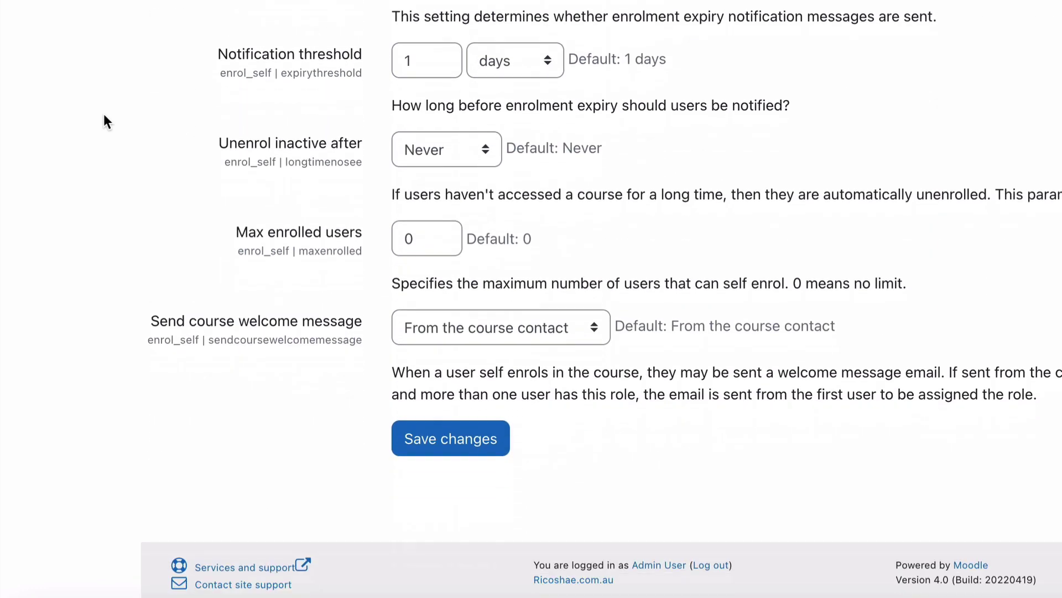
Step: Save the Self enrolment settings and open the Demonstration Self Enrol course from Home
left_click(440, 439)
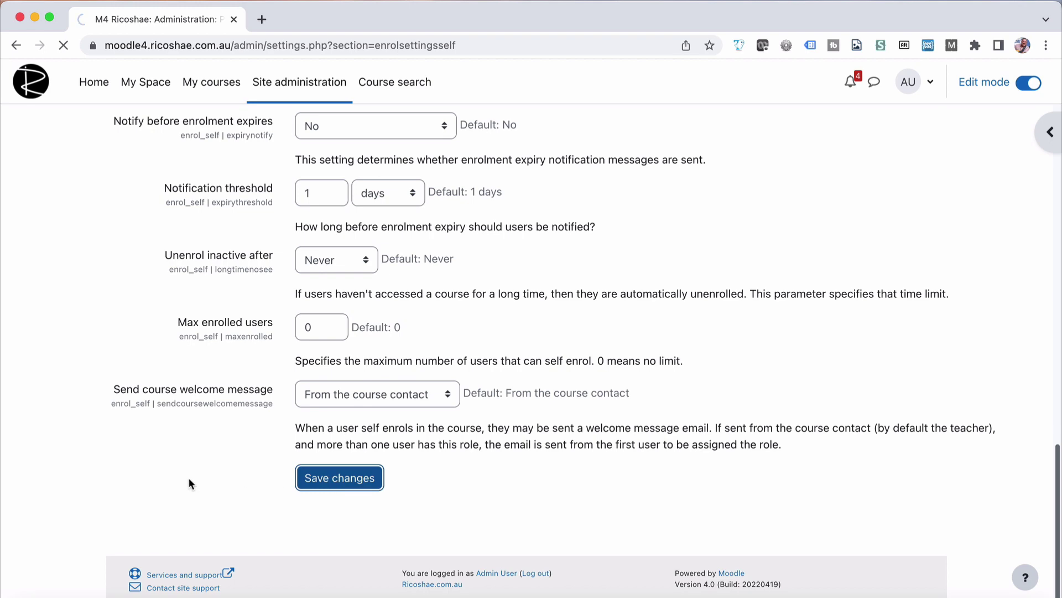
left_click(102, 84)
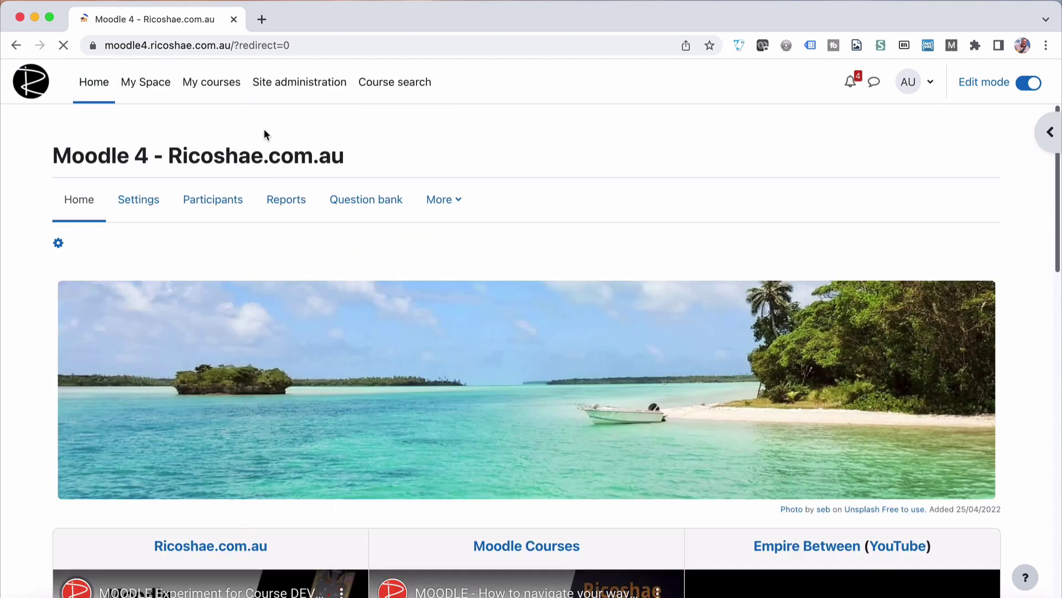
scroll(288, 343, "down", 12)
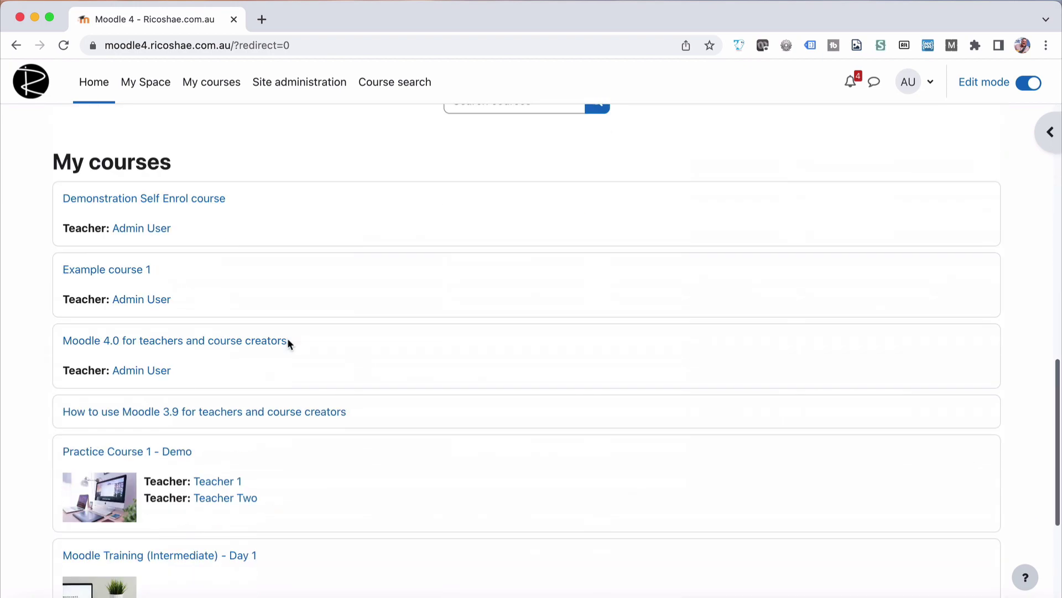
left_click(113, 201)
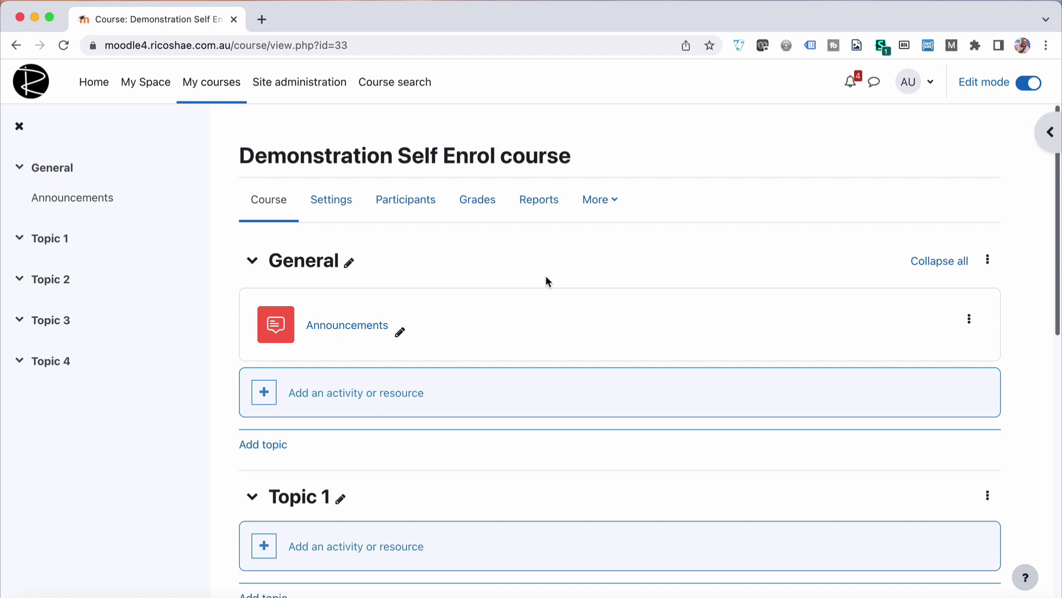
scroll(646, 279, "down", 10)
scroll(647, 279, "up", 10)
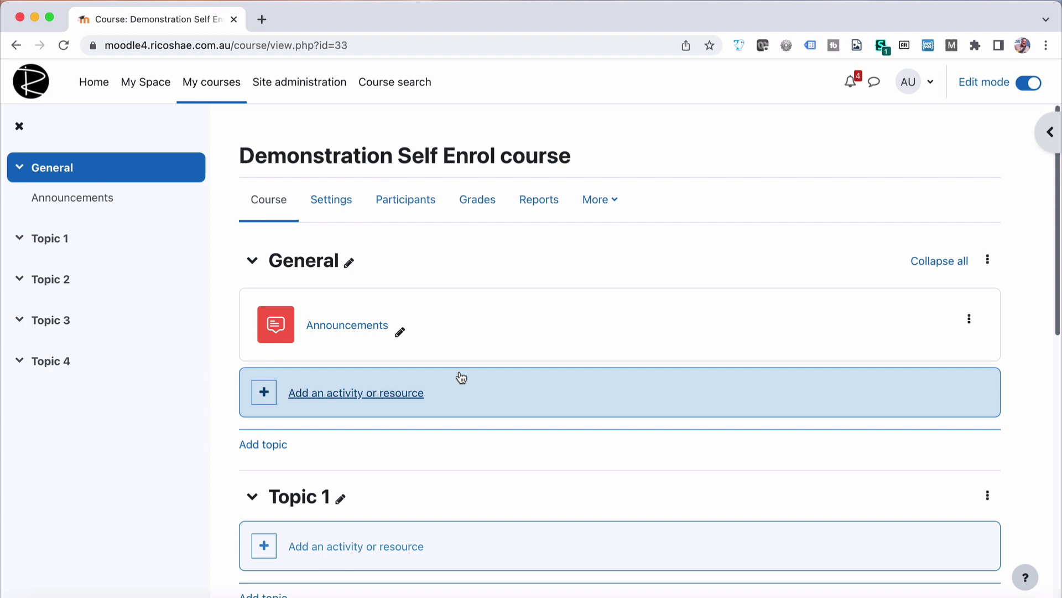
Step: Go to the course's Participants page and switch to its Enrolment methods
left_click(395, 197)
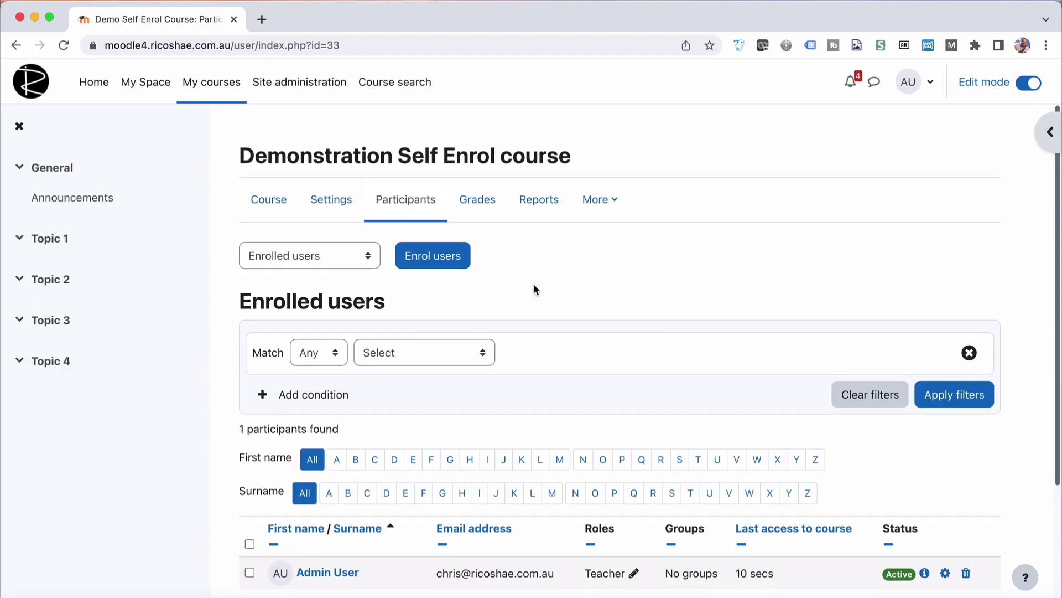
scroll(575, 300, "down", 4)
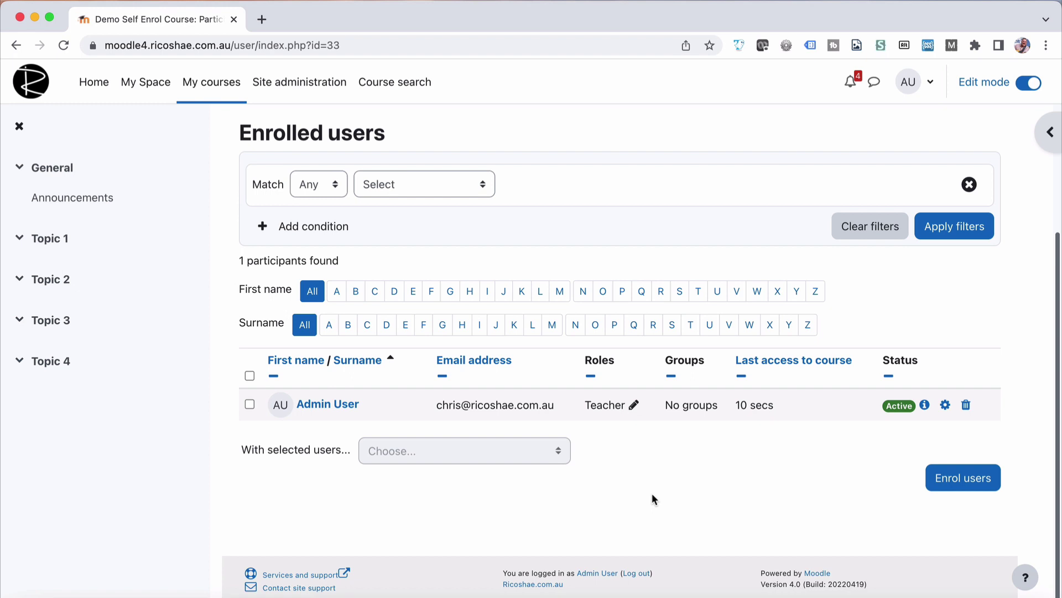
scroll(652, 498, "up", 4)
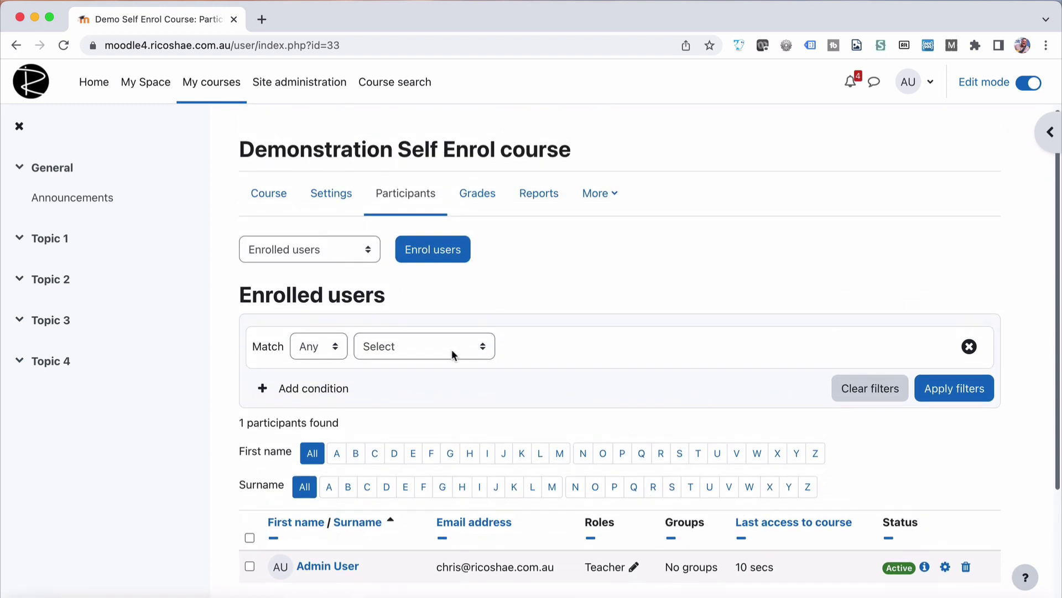
left_click(290, 244)
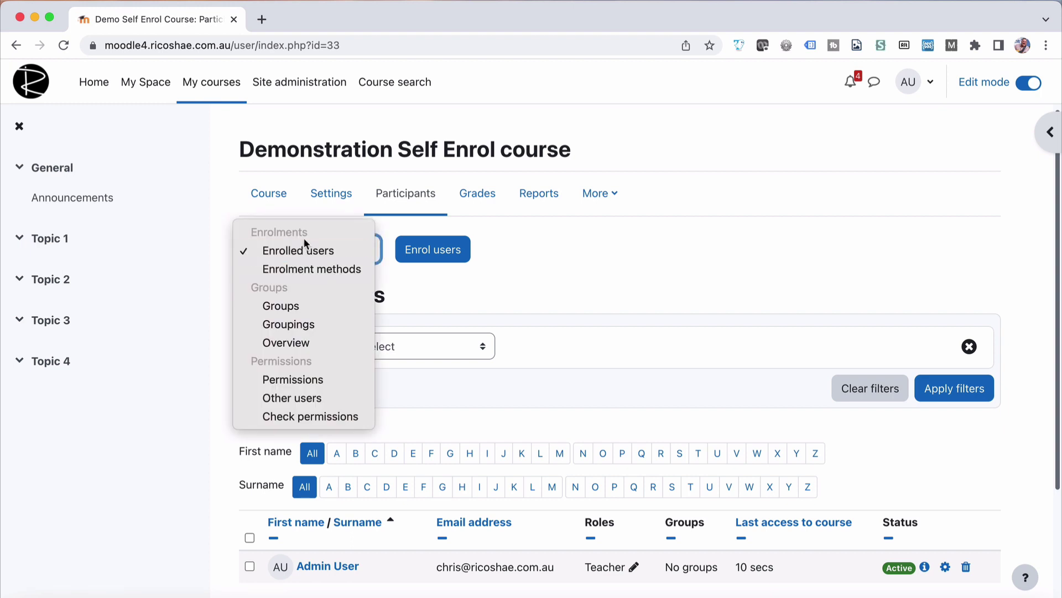
left_click(473, 276)
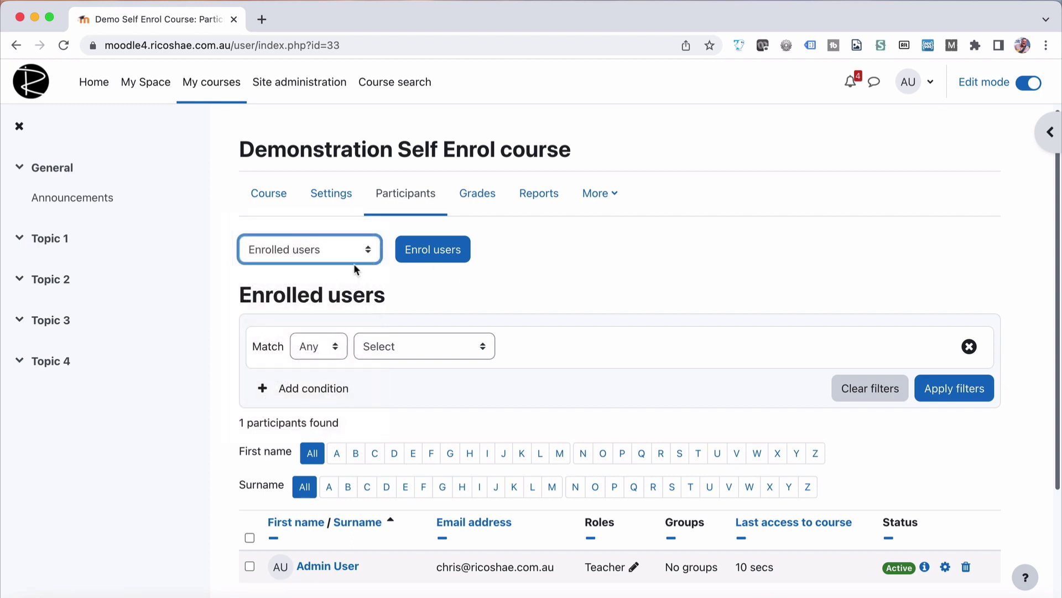
left_click(316, 252)
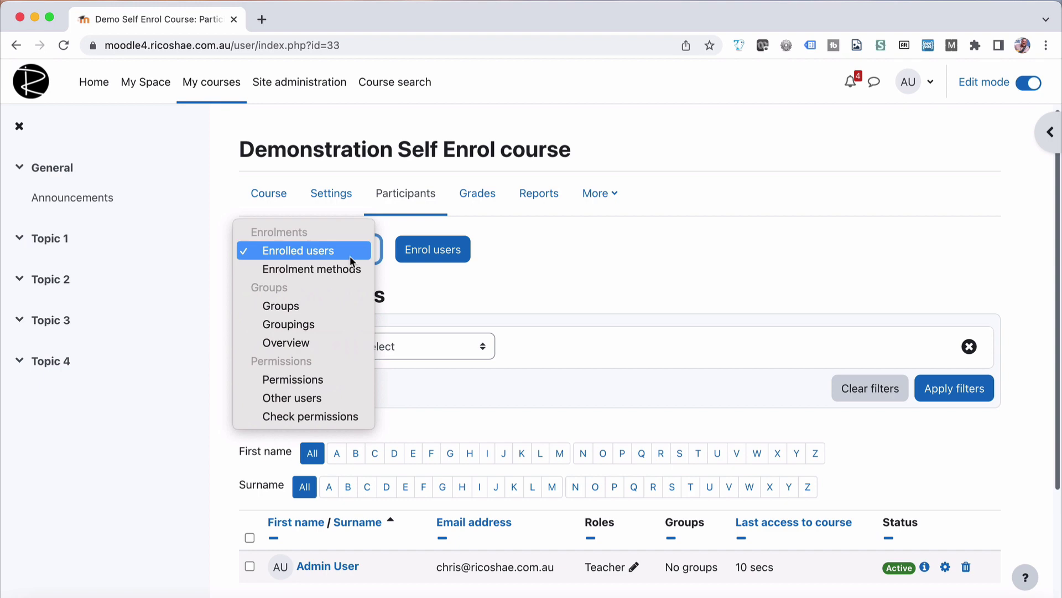
left_click(341, 267)
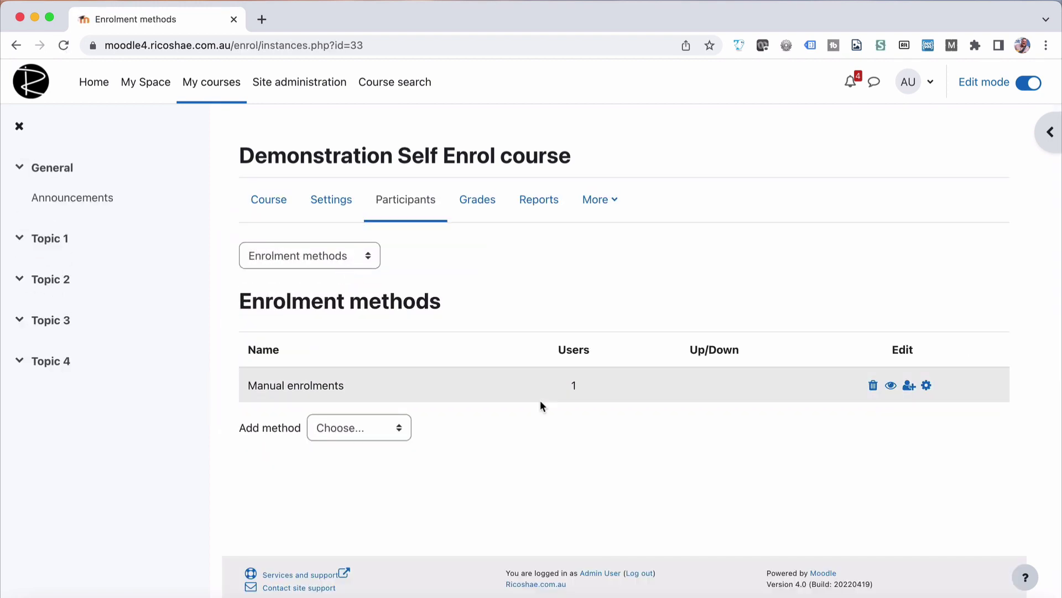
Step: Add a Self enrolment method with the custom instance name 'SelfEnrol'
left_click(355, 428)
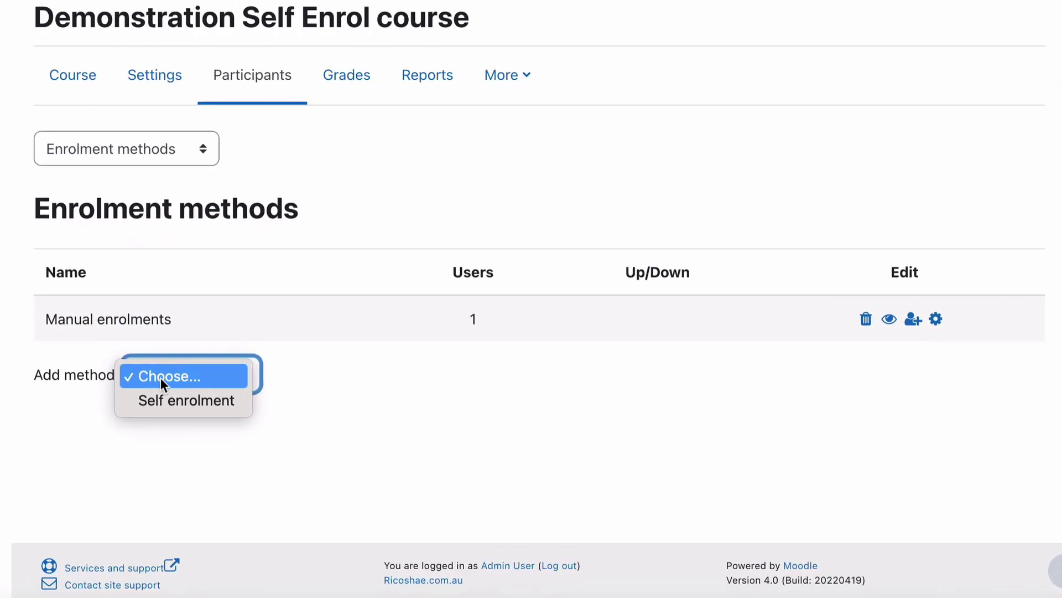
left_click(189, 400)
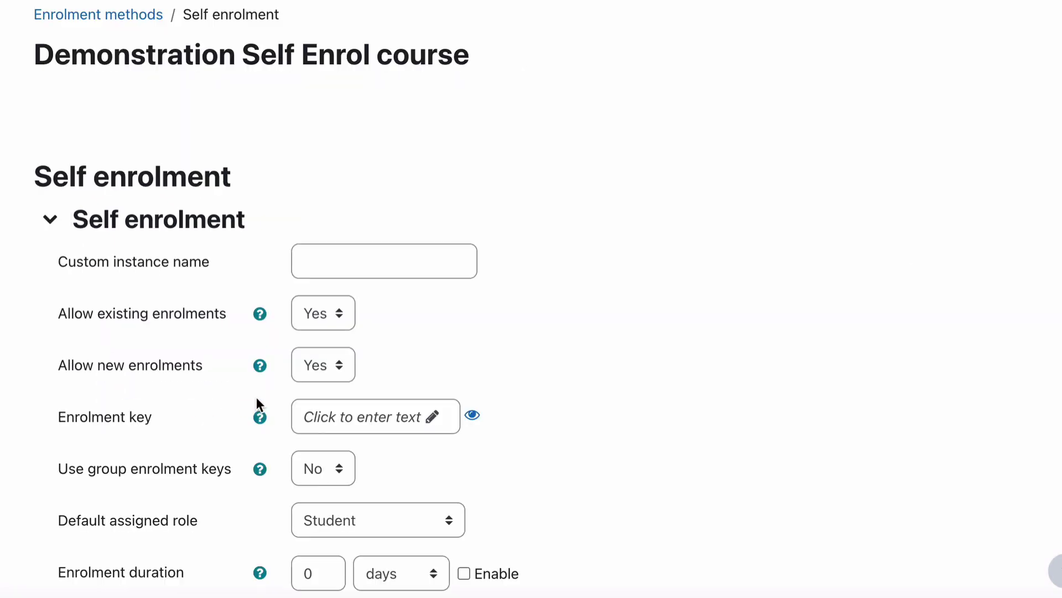
left_click(361, 253)
type("SelfEnrol")
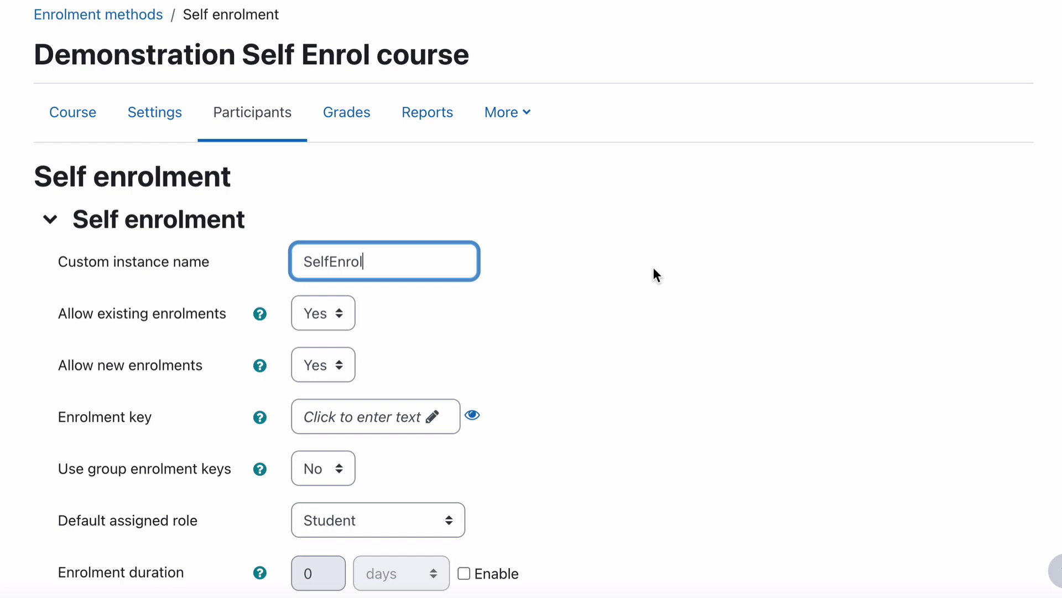
scroll(654, 269, "down", 5)
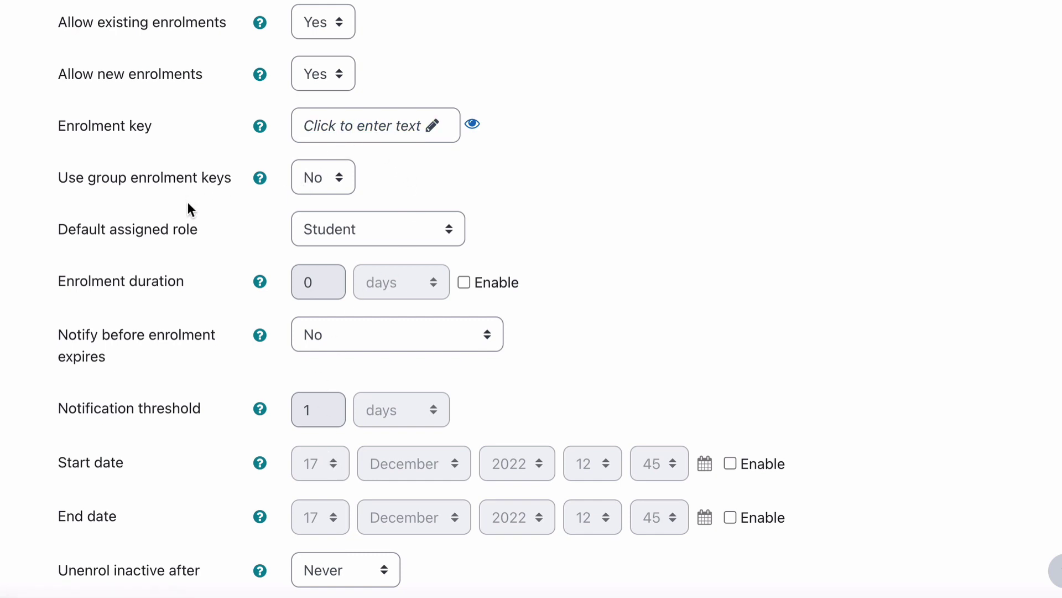
scroll(177, 235, "down", 4)
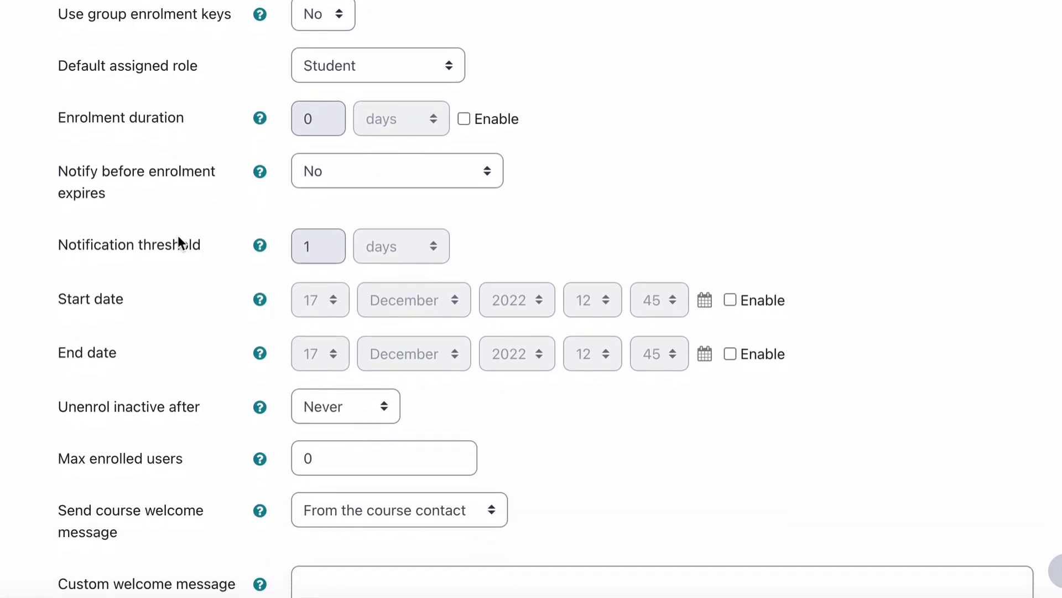
double_click(314, 390)
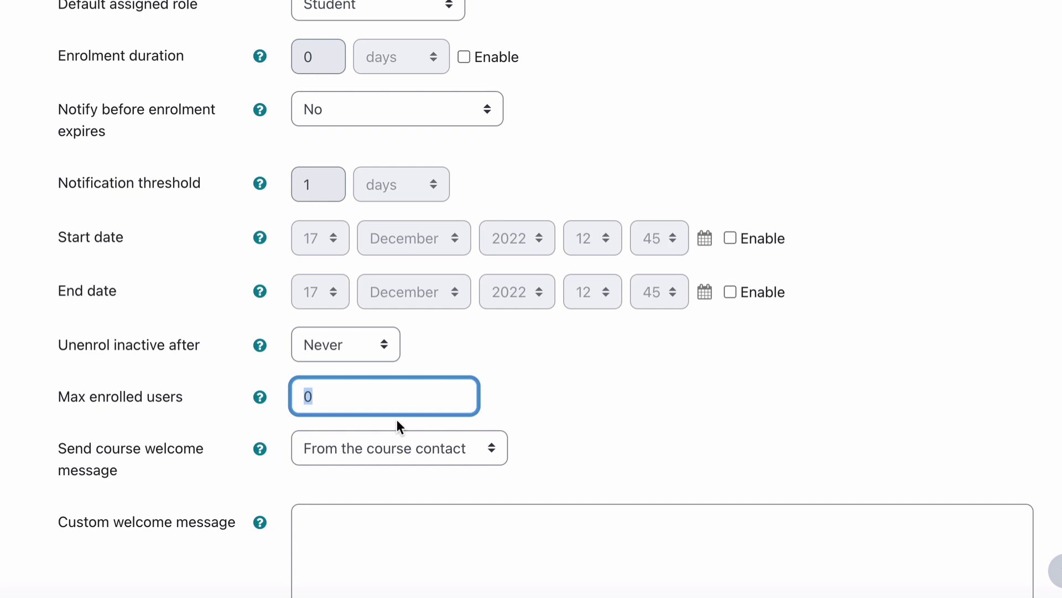
Step: Set the welcome message to 'Welcome message here....', fixing the typo, and add the method
scroll(396, 419, "down", 5)
left_click(353, 252)
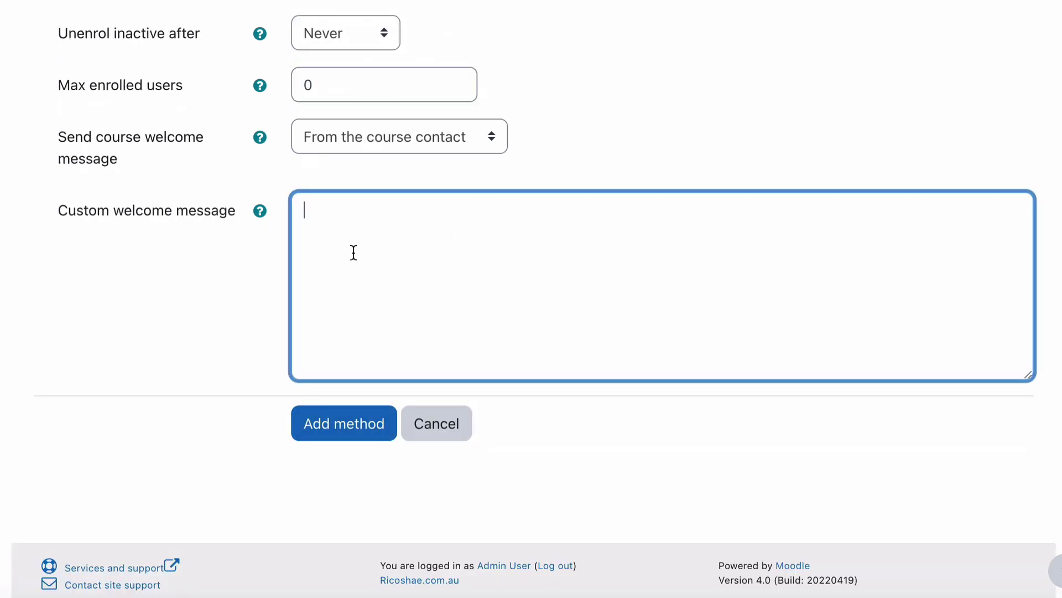
type("Welcome me")
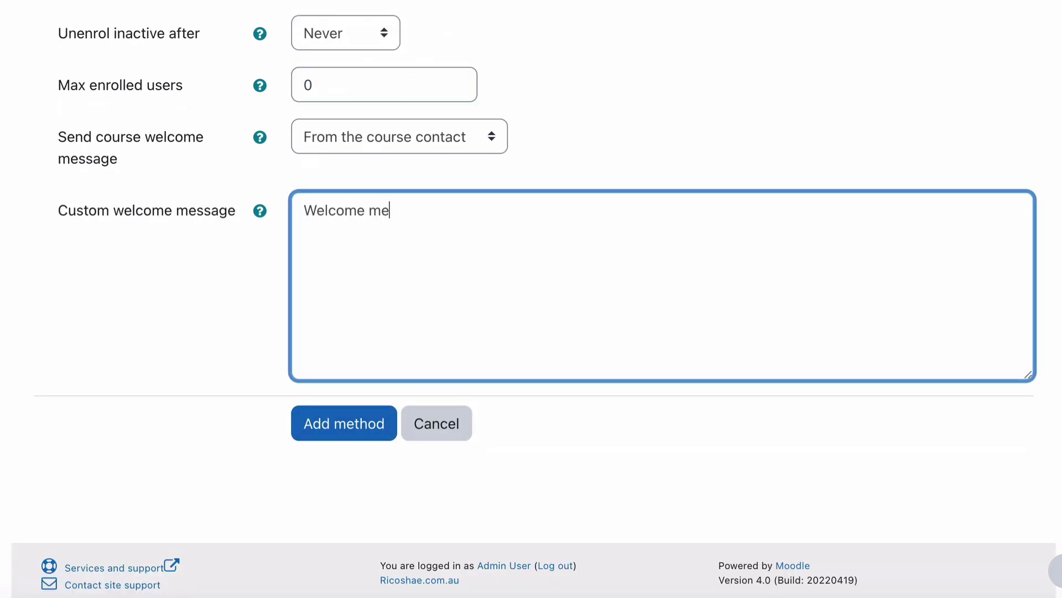
type("ssgae here....")
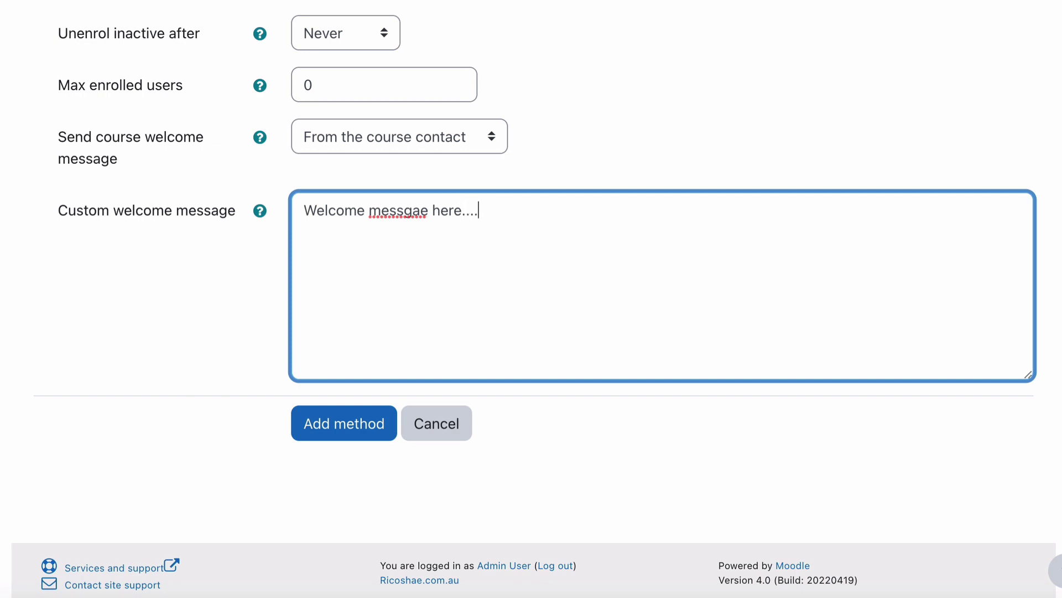
right_click(390, 218)
left_click(436, 224)
left_click(339, 429)
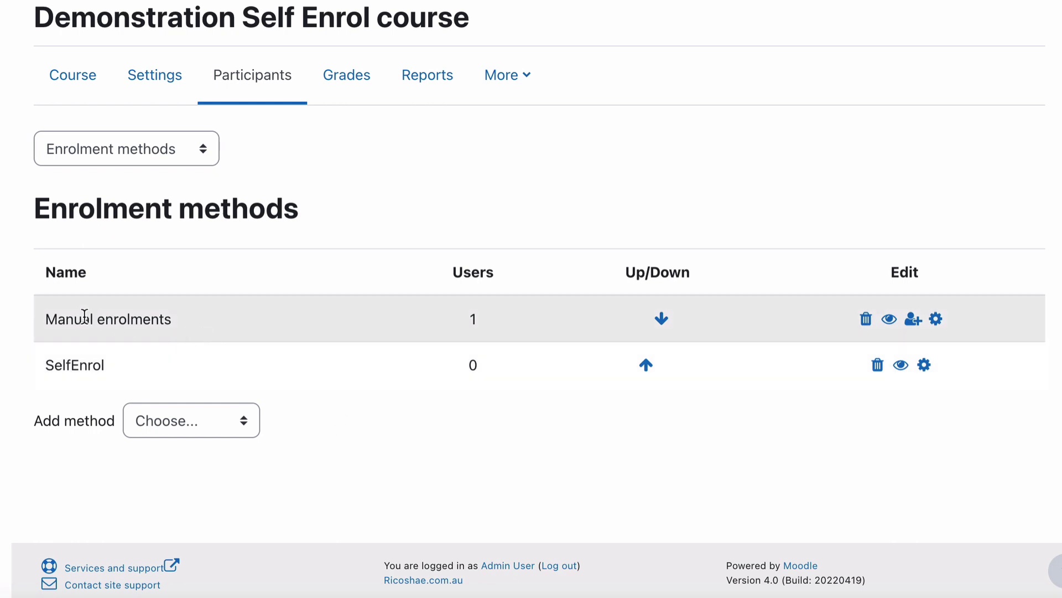
Step: Highlight the Manual enrolments and SelfEnrol method names in the Enrolment methods table
left_click_drag(66, 319, 151, 315)
left_click_drag(72, 365, 111, 366)
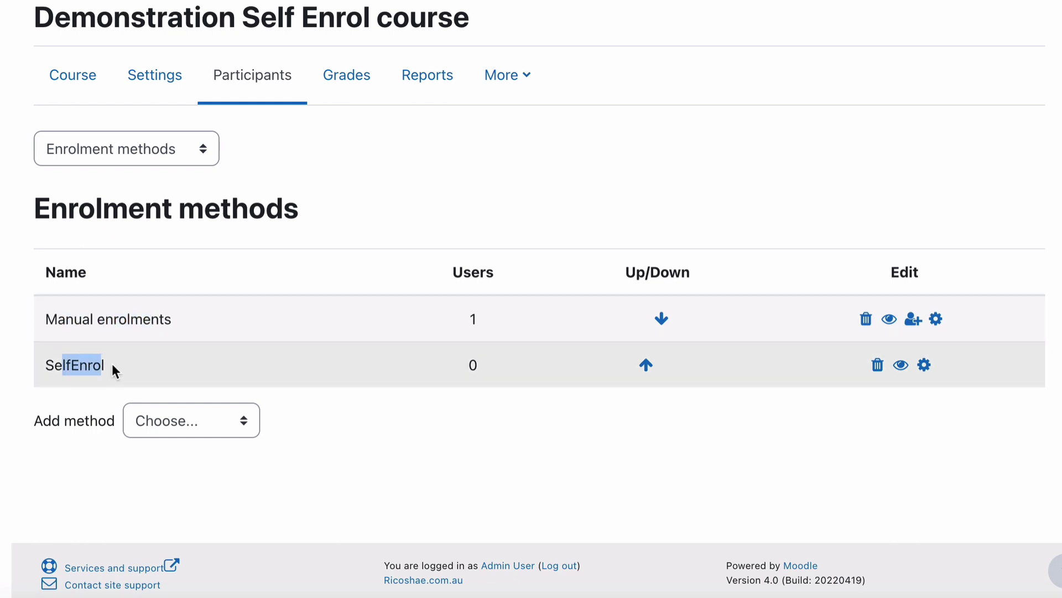
left_click(448, 445)
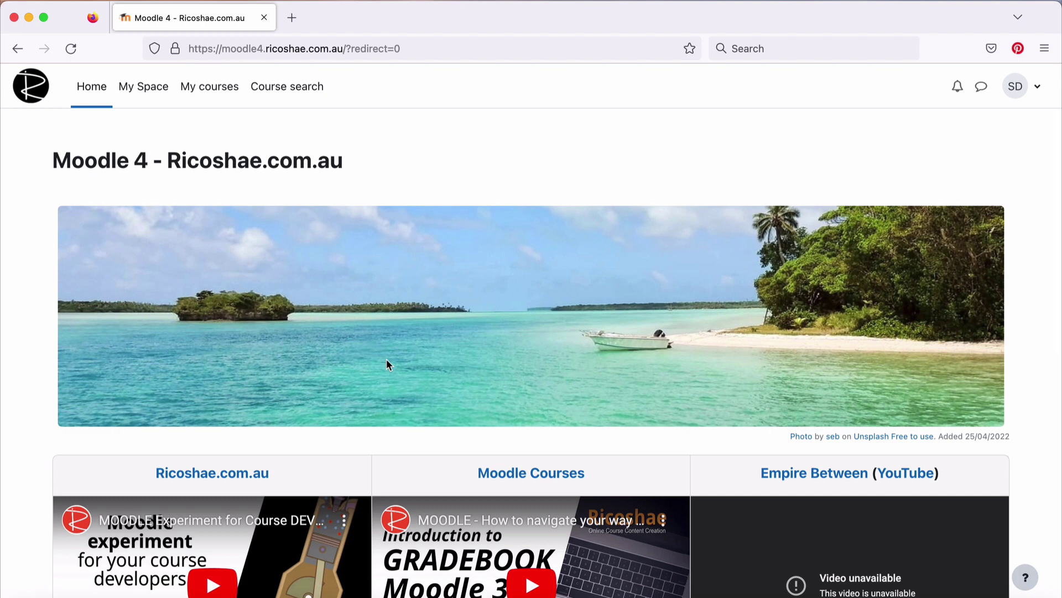
Step: Scroll the student's home page to My courses and open All courses
scroll(386, 363, "down", 2)
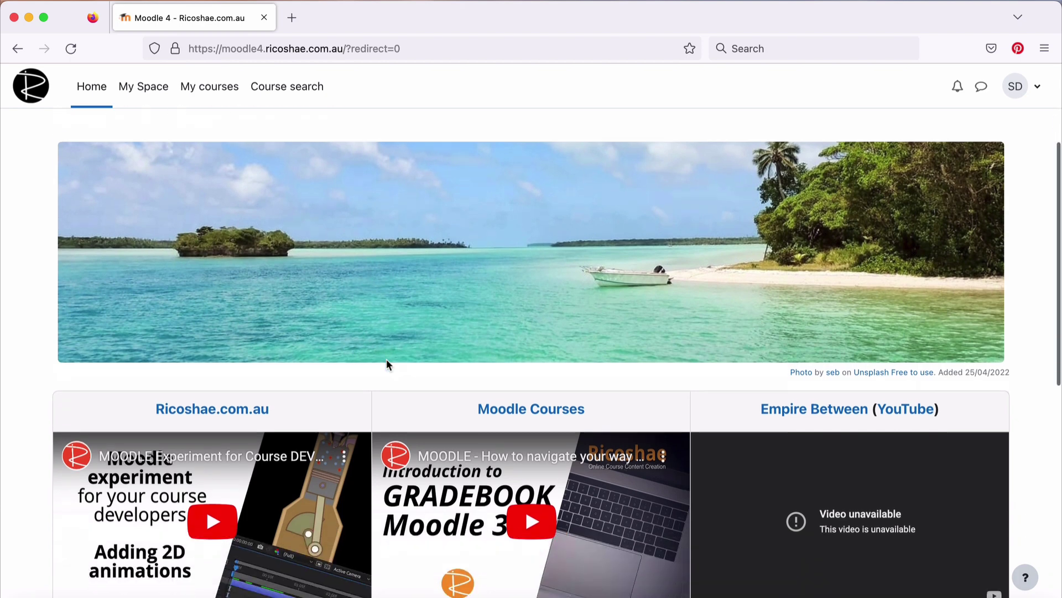
scroll(386, 363, "up", 2)
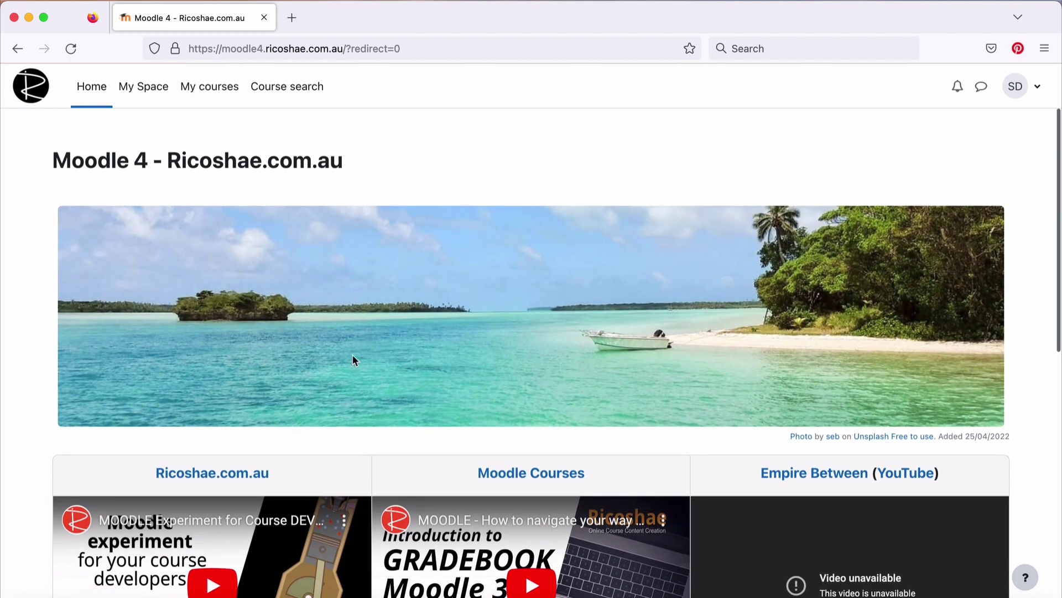
scroll(353, 360, "down", 10)
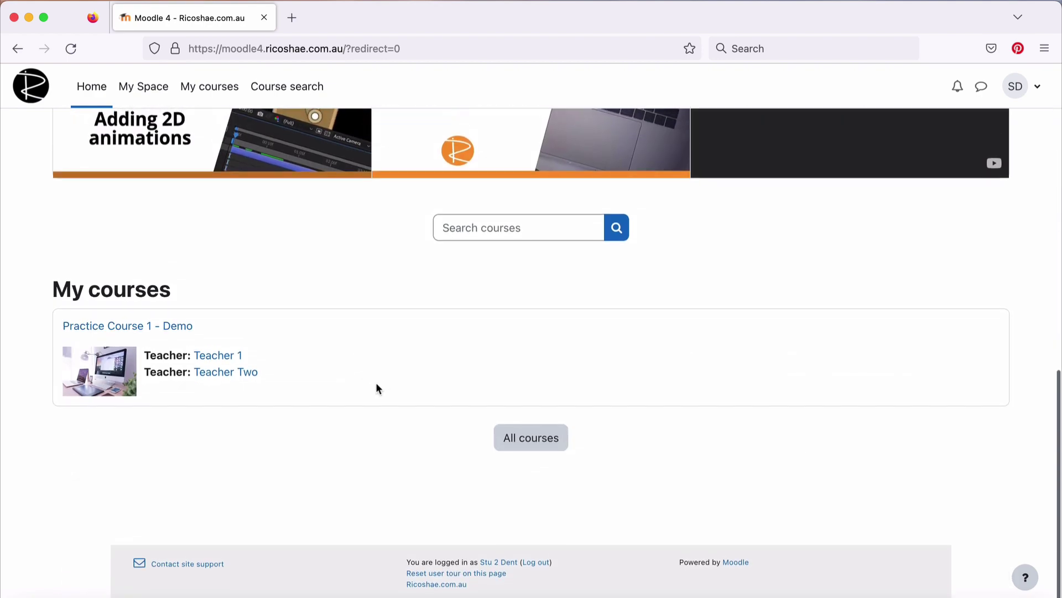
left_click(522, 443)
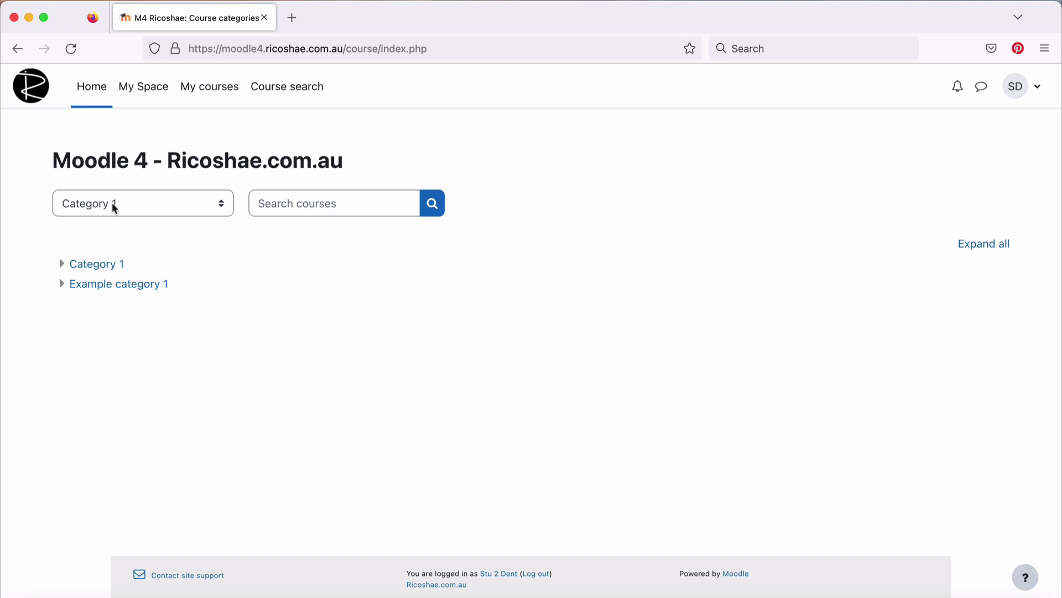
Step: Open the Bootstrap course in Category 1, confirm 'You cannot enrol yourself', then return to categories
left_click(112, 203)
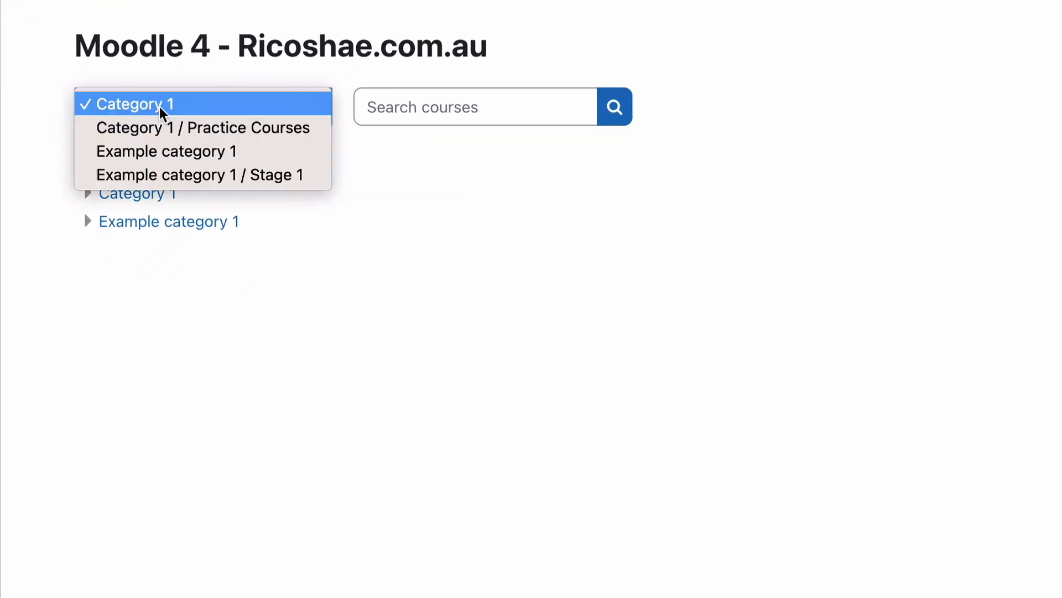
left_click(155, 288)
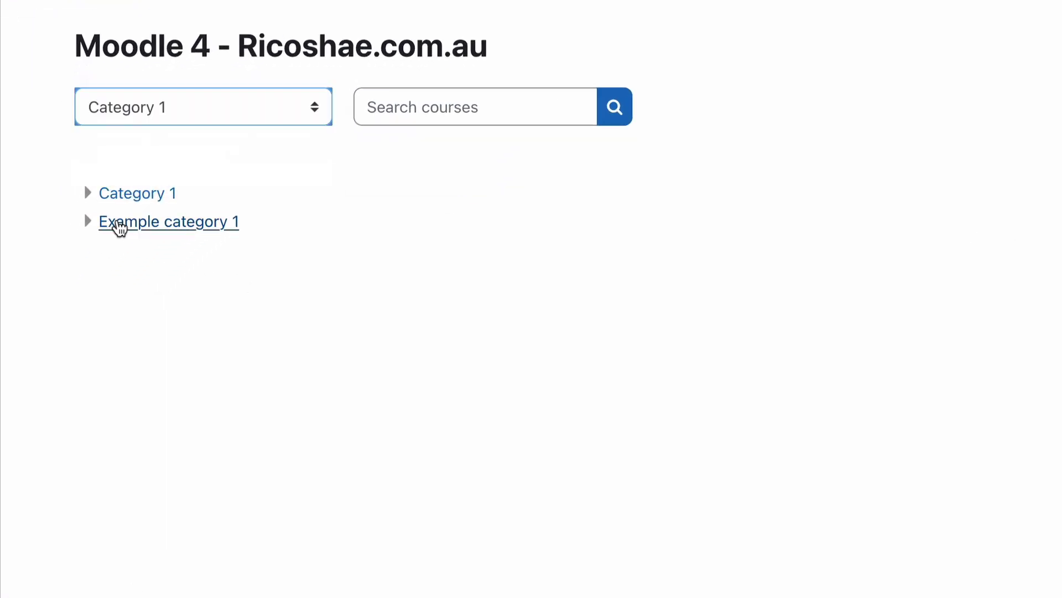
left_click(88, 192)
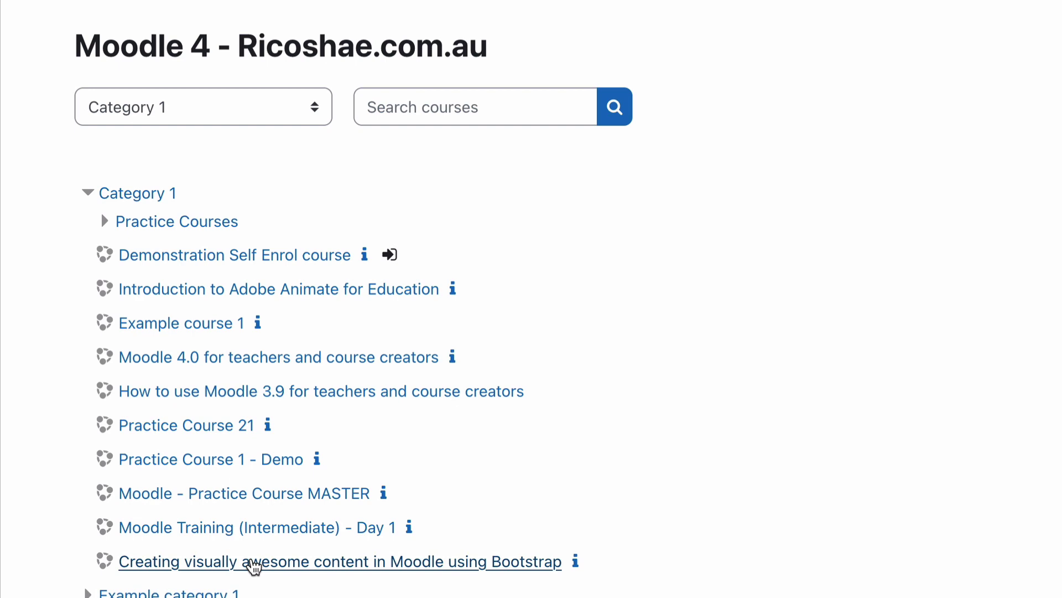
left_click(241, 563)
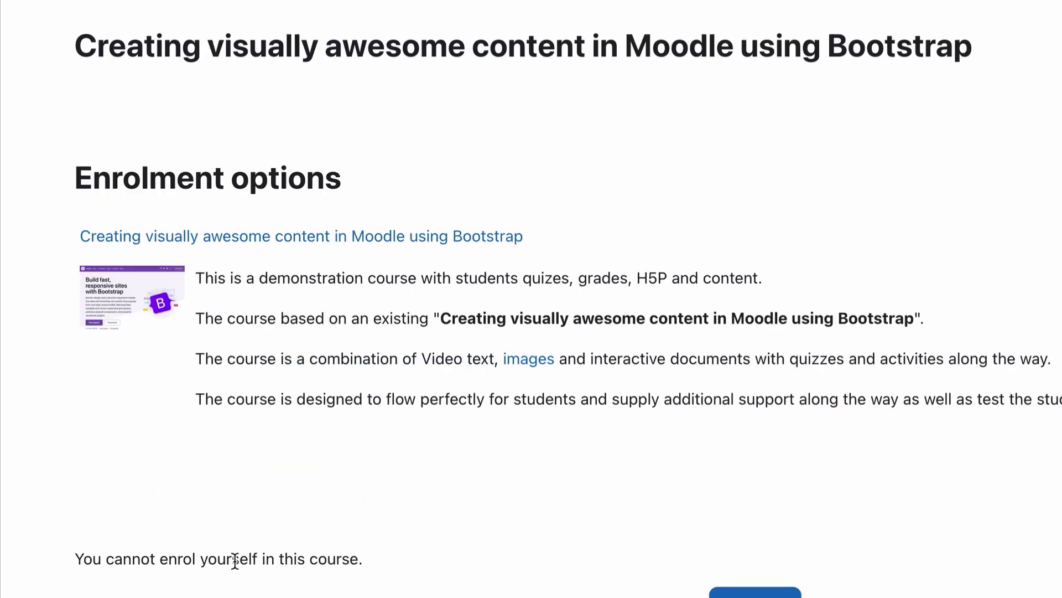
scroll(388, 427, "down", 2)
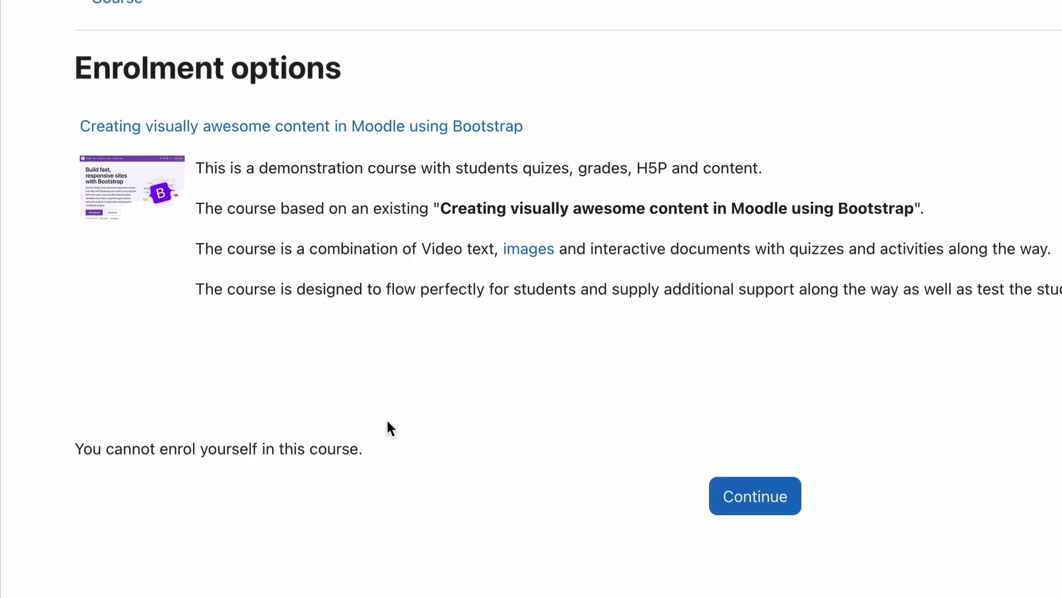
left_click_drag(82, 450, 369, 461)
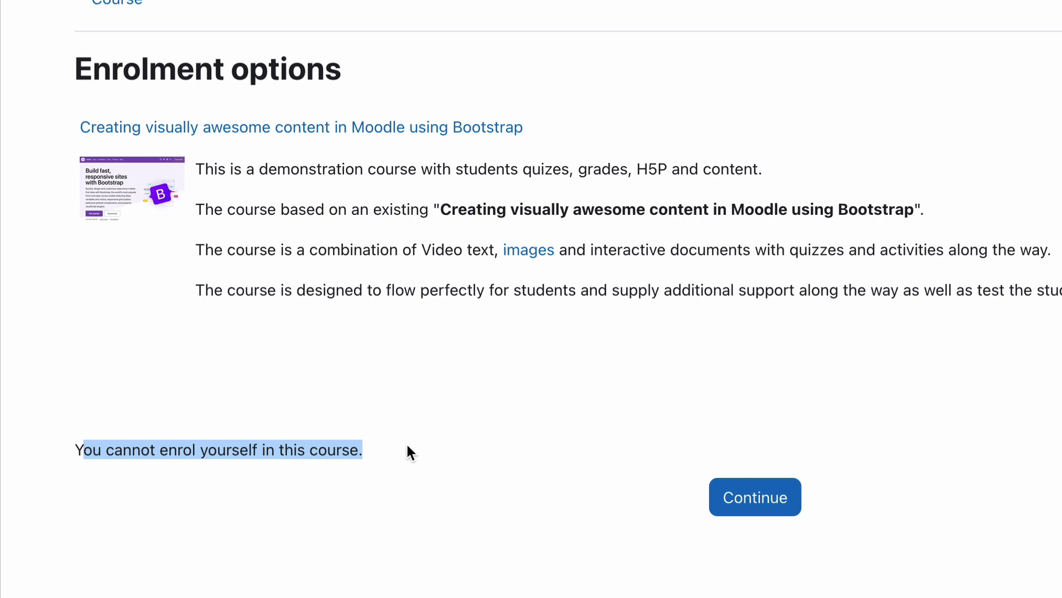
scroll(406, 443, "up", 2)
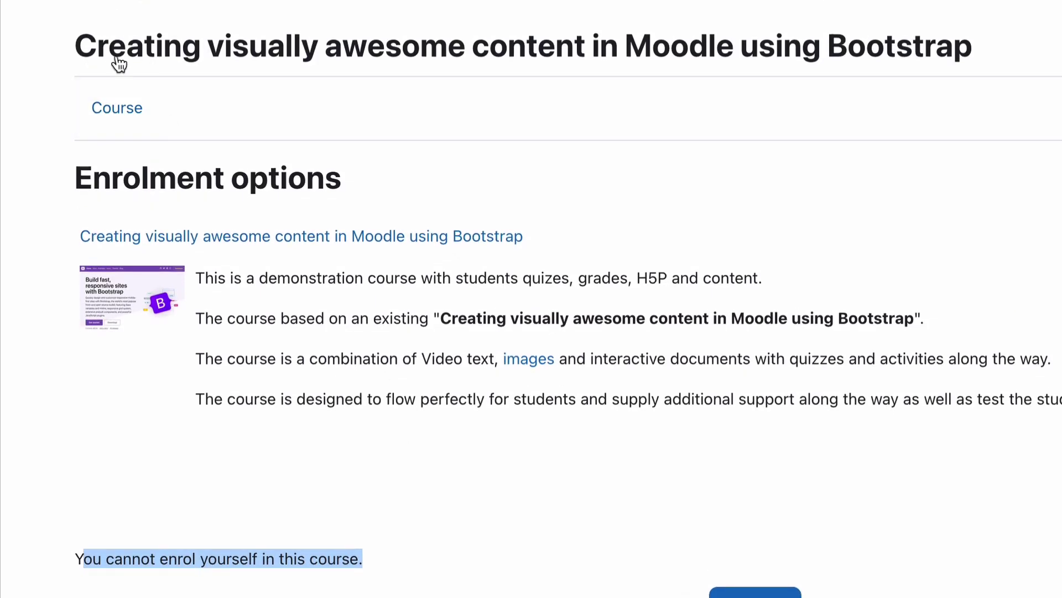
left_click(117, 107)
Step: Switch to Category 1, open Demonstration Self Enrol, and confirm SelfEnrol requires no enrolment key
left_click(133, 232)
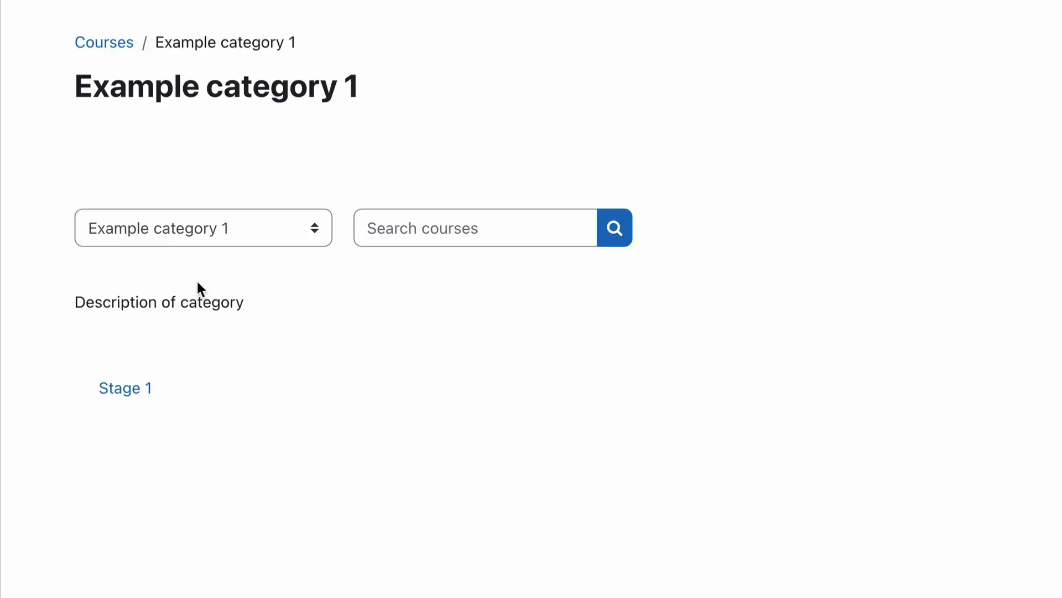
left_click(125, 230)
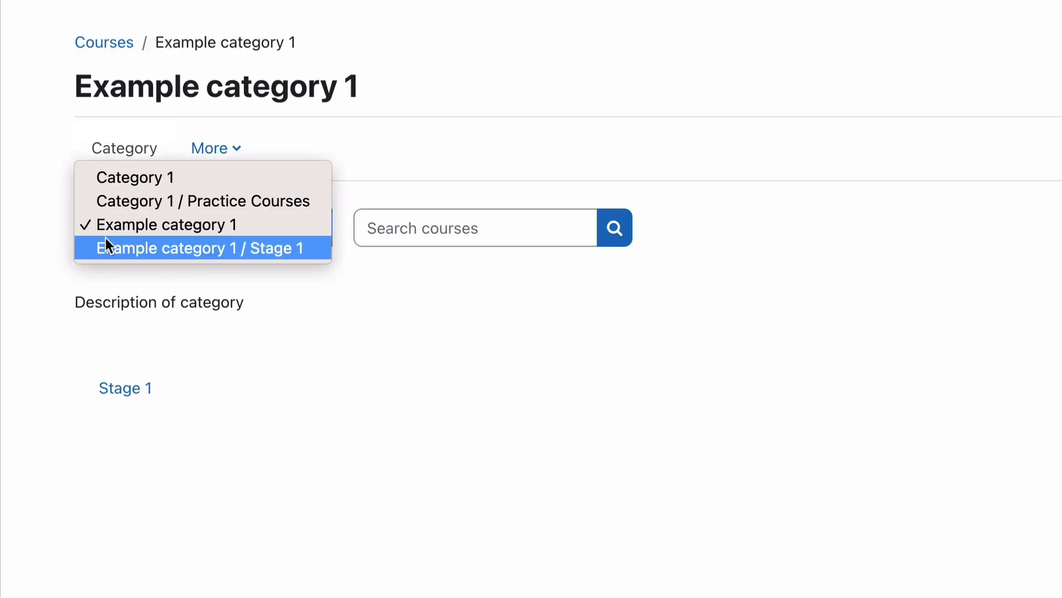
left_click(135, 176)
scroll(273, 193, "down", 3)
left_click(244, 187)
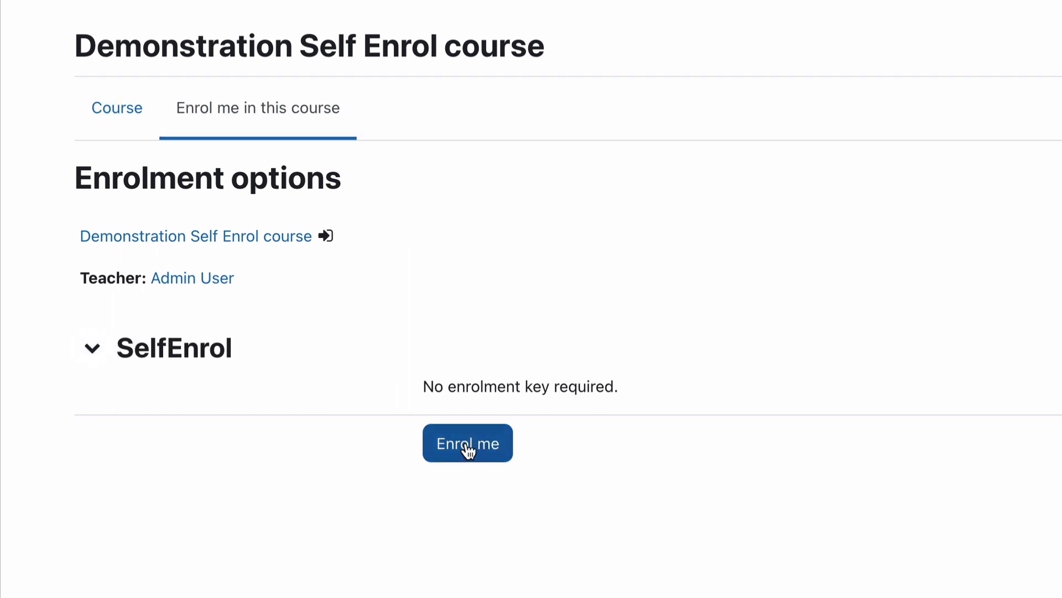
left_click(92, 347)
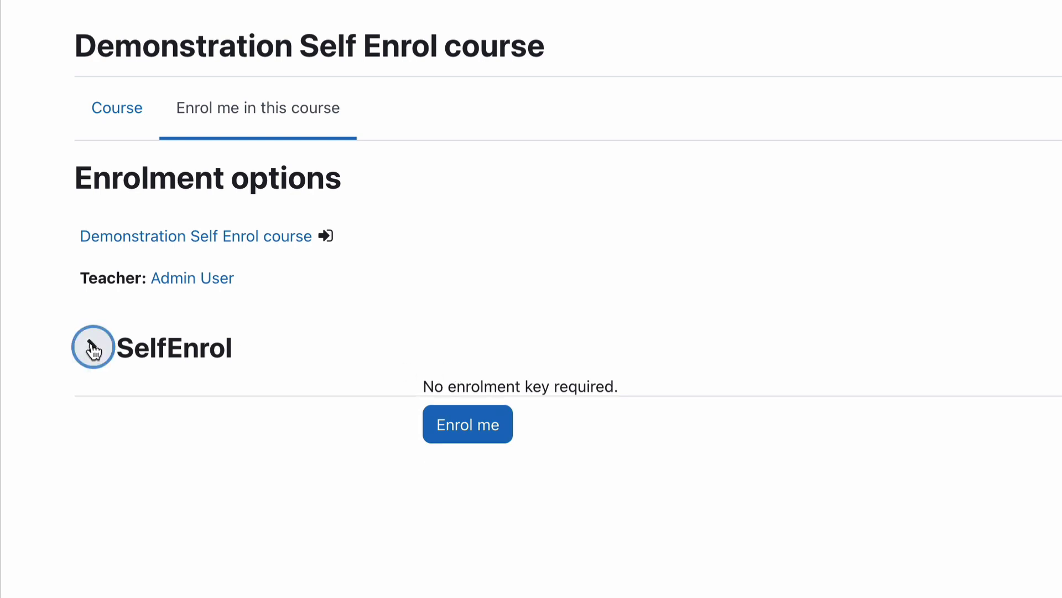
left_click(93, 347)
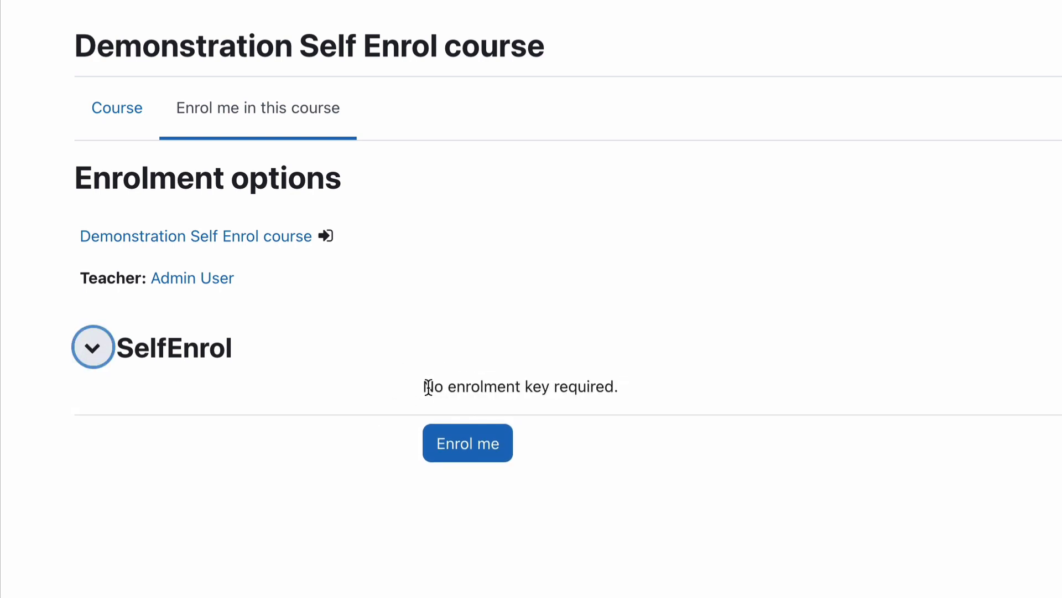
left_click_drag(424, 386, 649, 388)
left_click(663, 389)
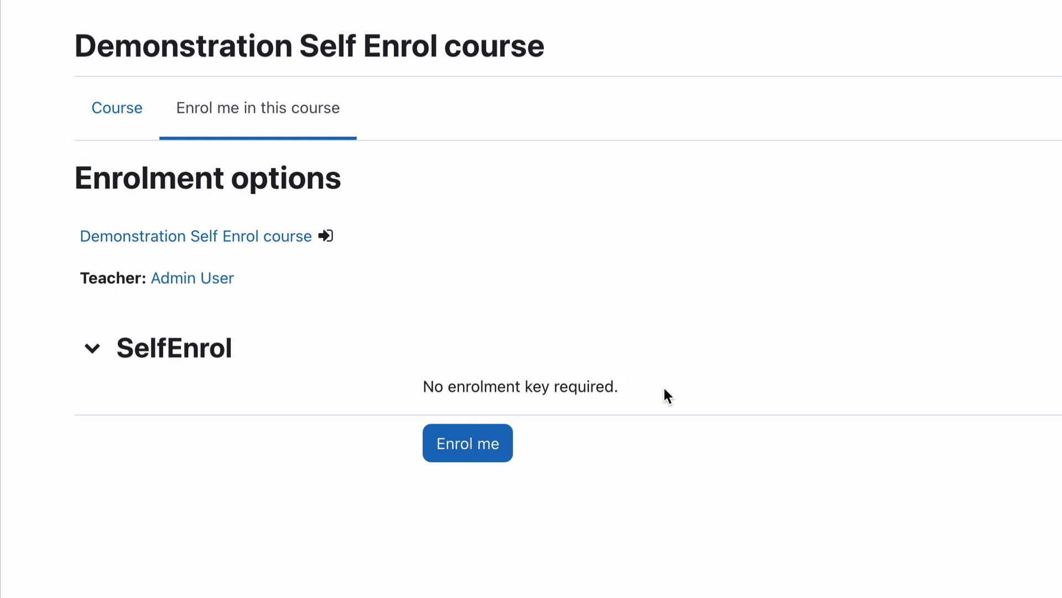
Step: Self-enrol with Enrol me and scroll through the course's General and Topic sections
left_click(483, 444)
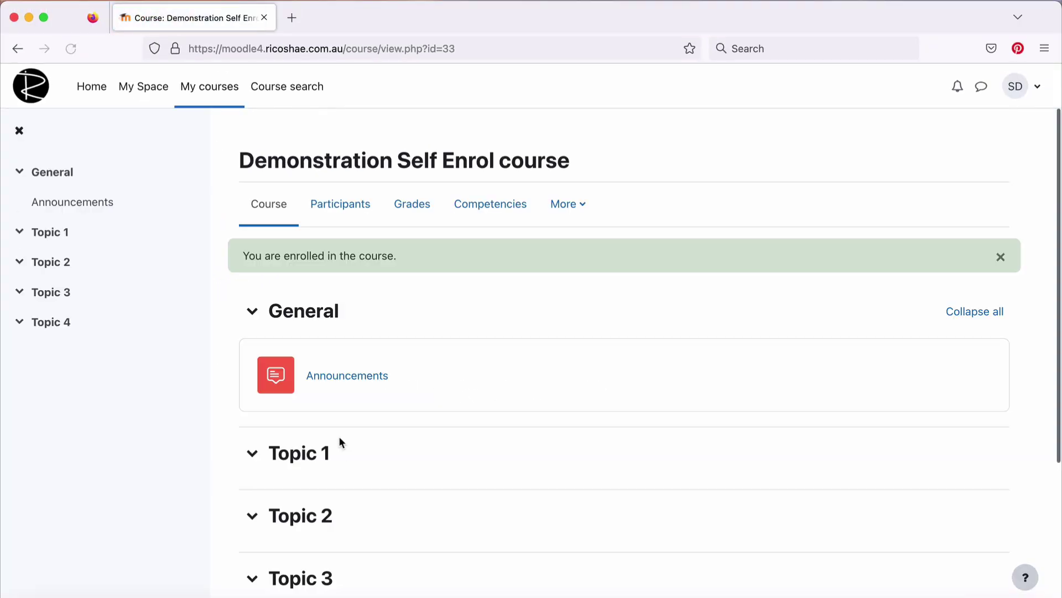
scroll(339, 441, "down", 3)
scroll(339, 441, "down", 1)
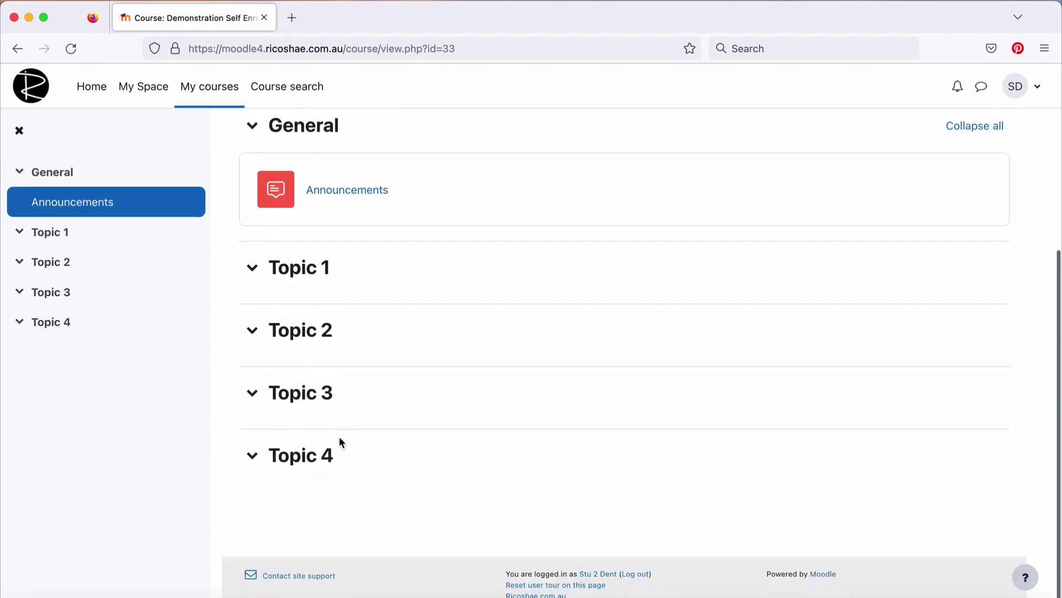
scroll(340, 441, "up", 4)
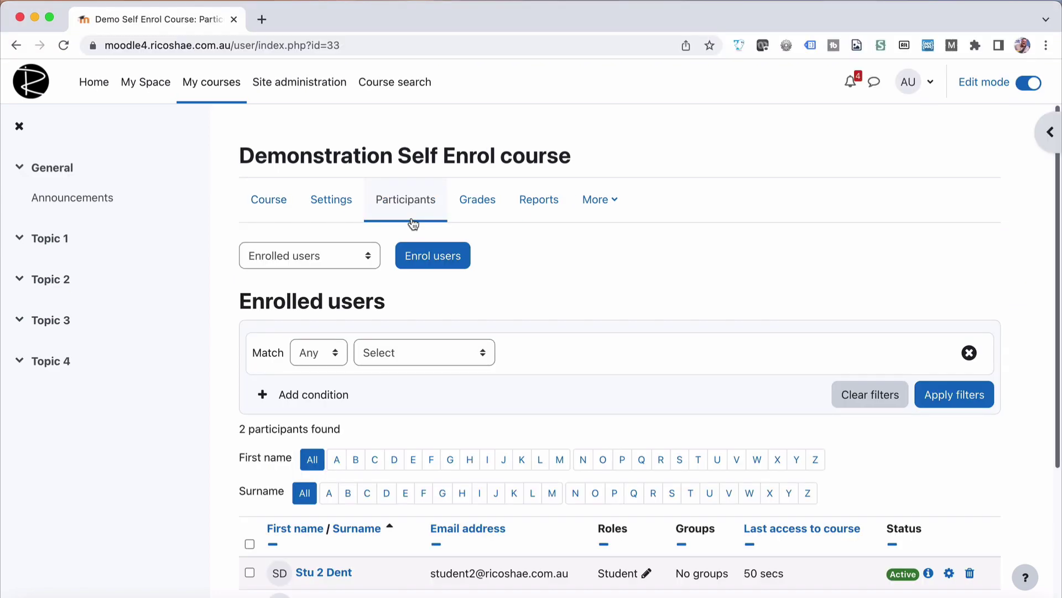
Step: Scroll the admin's Participants page to see the student listed as an active Student
scroll(415, 222, "down", 4)
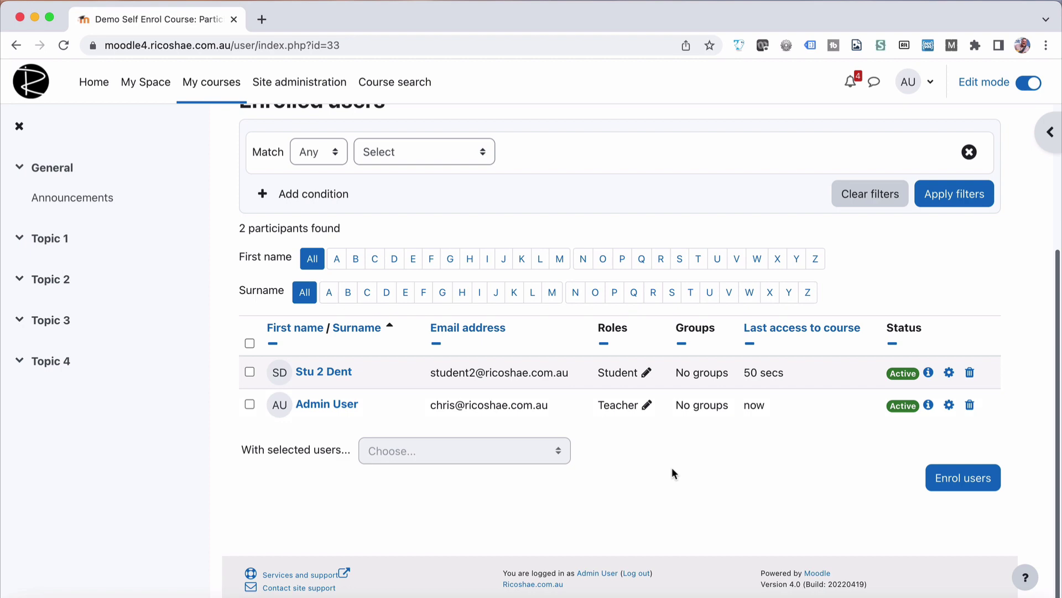
scroll(671, 467, "up", 4)
Step: Return to the Moodle 4 - Ricoshae.com.au site home page with its beach banner
left_click(90, 92)
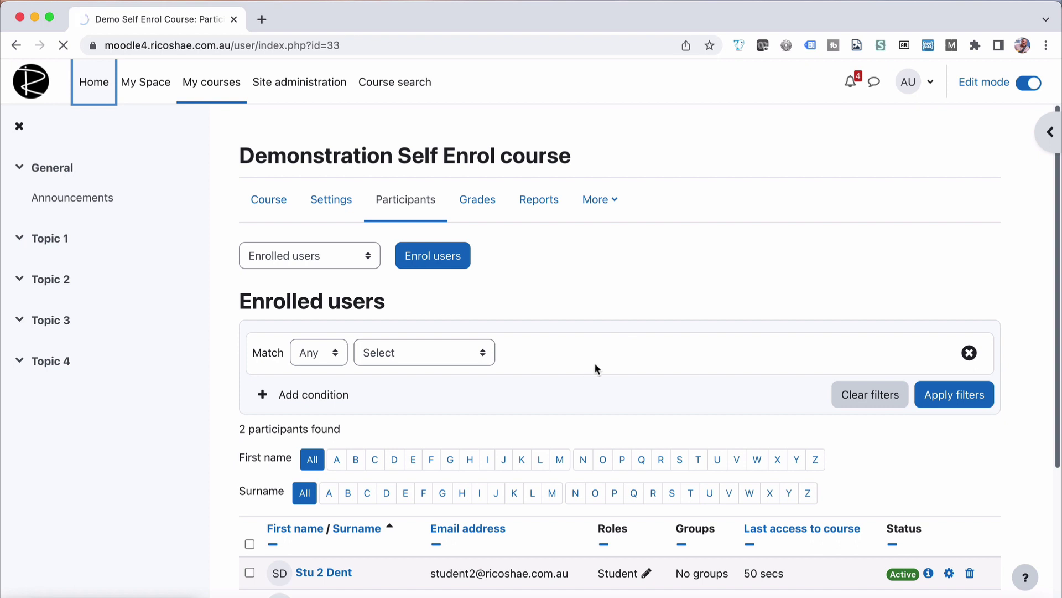
scroll(615, 360, "down", 3)
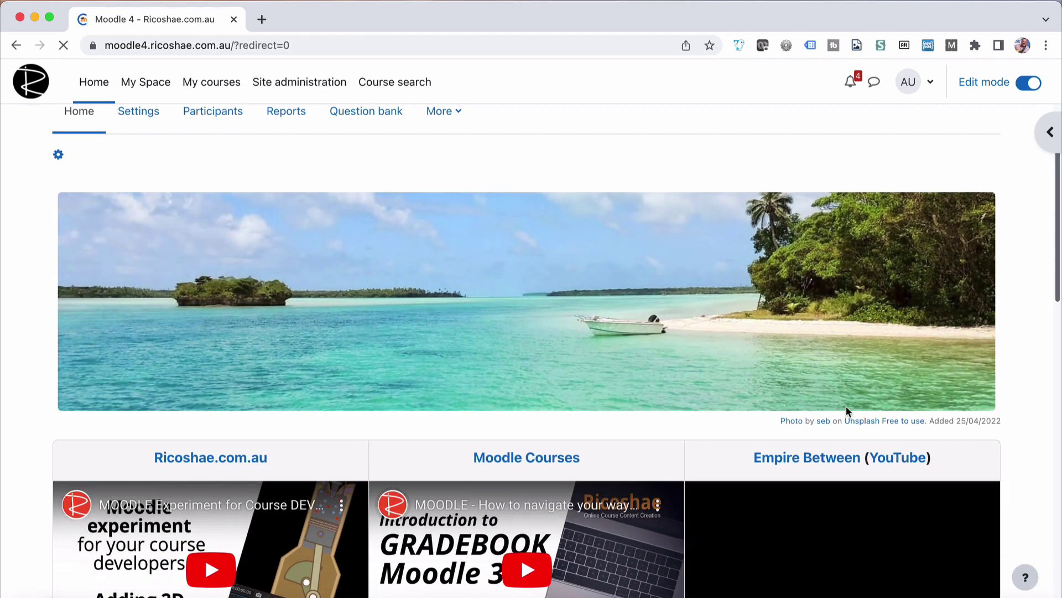